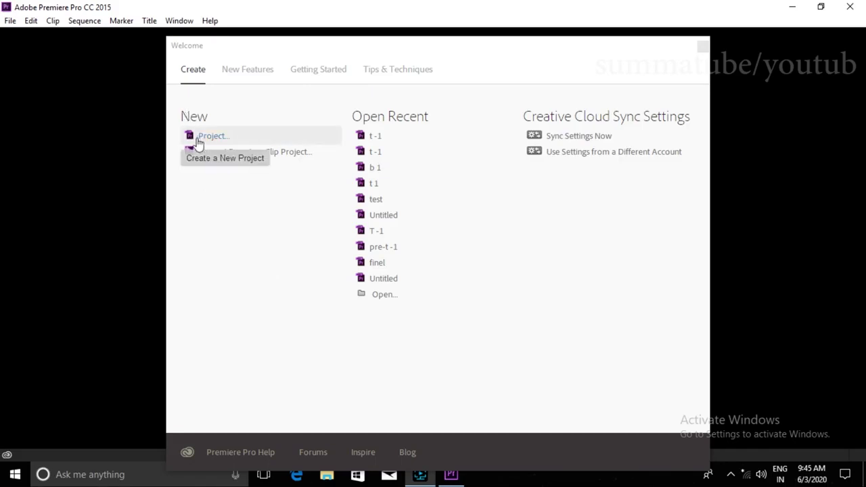
Dismiss the welcome screen and create a new project named t-1 with HDV as the capture format.
click(704, 46)
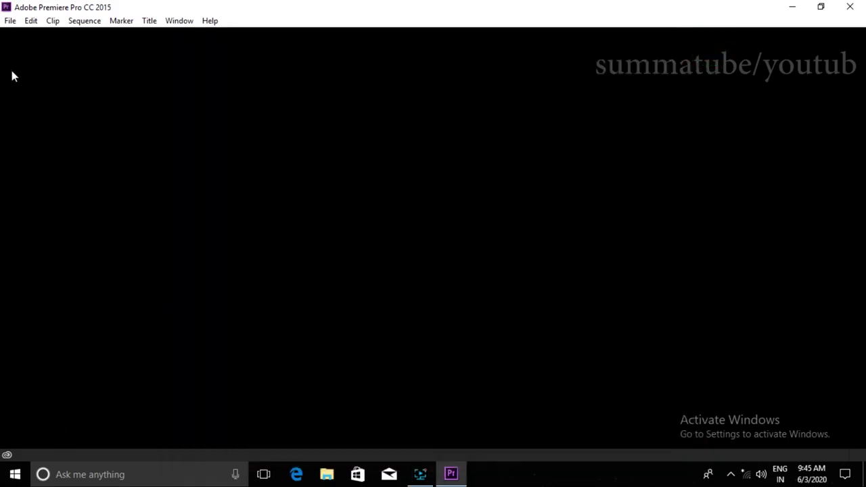
click(12, 22)
mouse_move(19, 35)
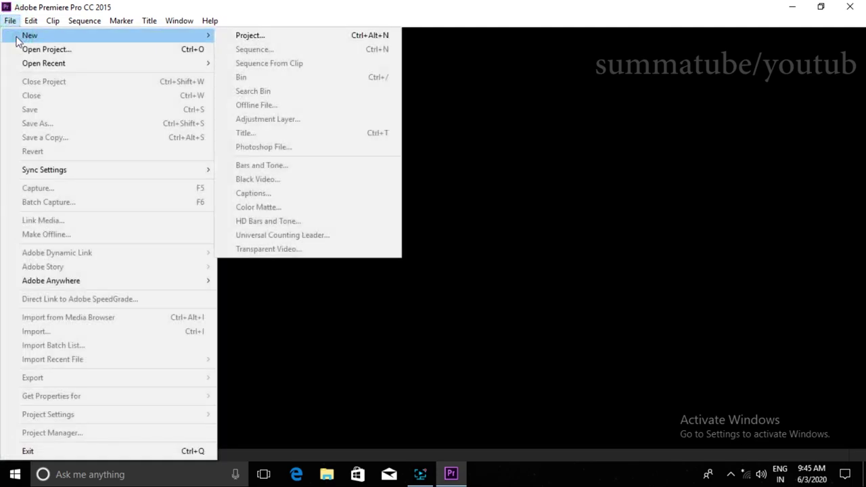
click(259, 39)
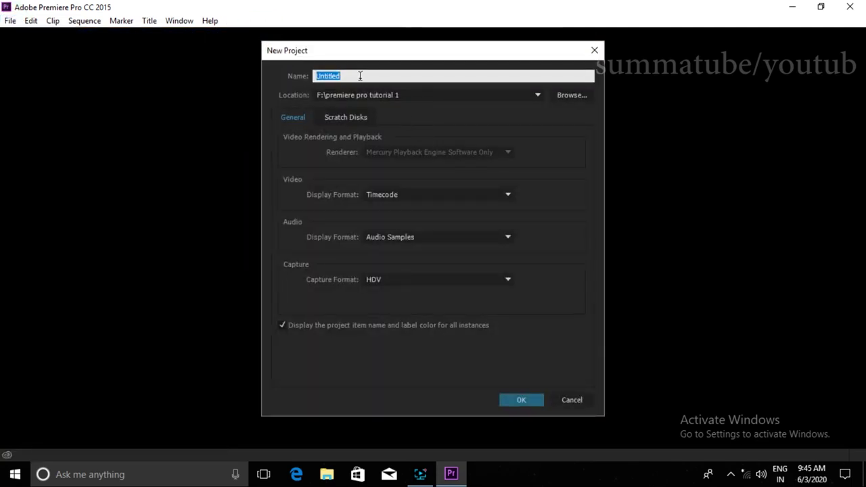
text(t-1)
click(380, 281)
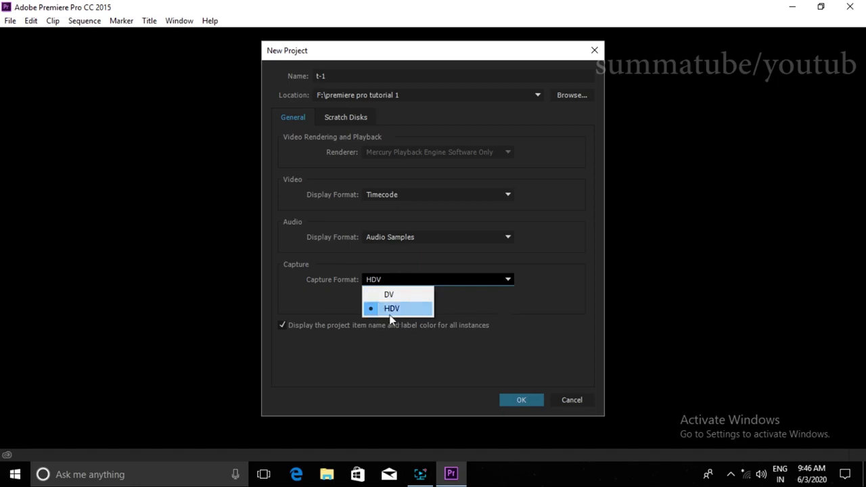
click(485, 308)
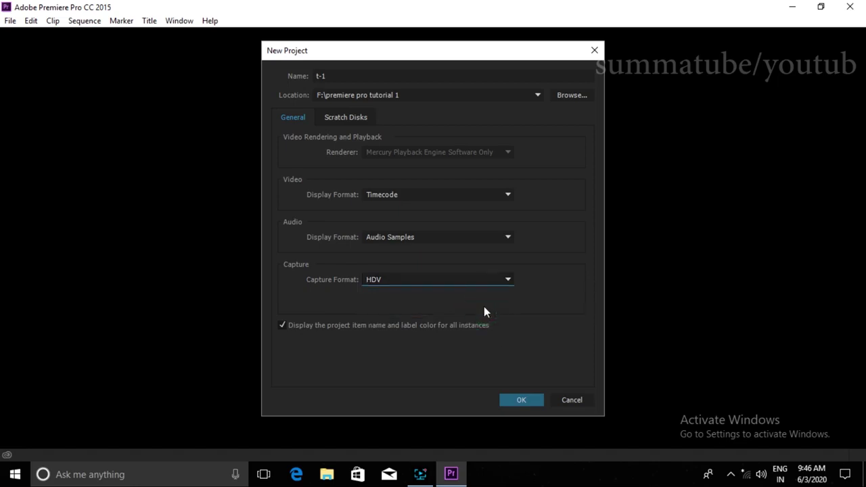
click(525, 399)
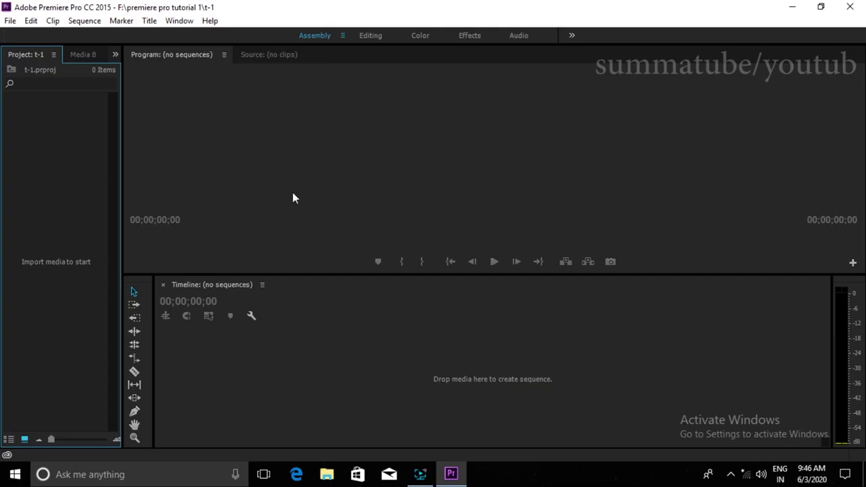
Switch the workspace layout to Editing.
click(180, 22)
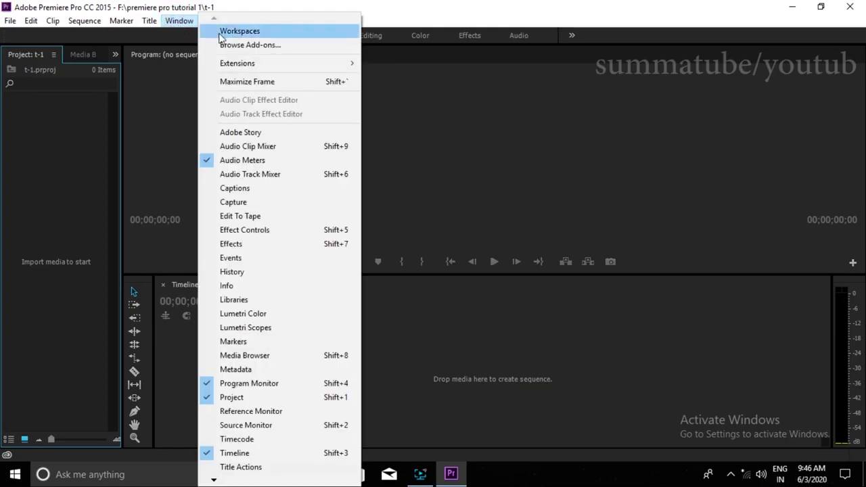
mouse_move(238, 33)
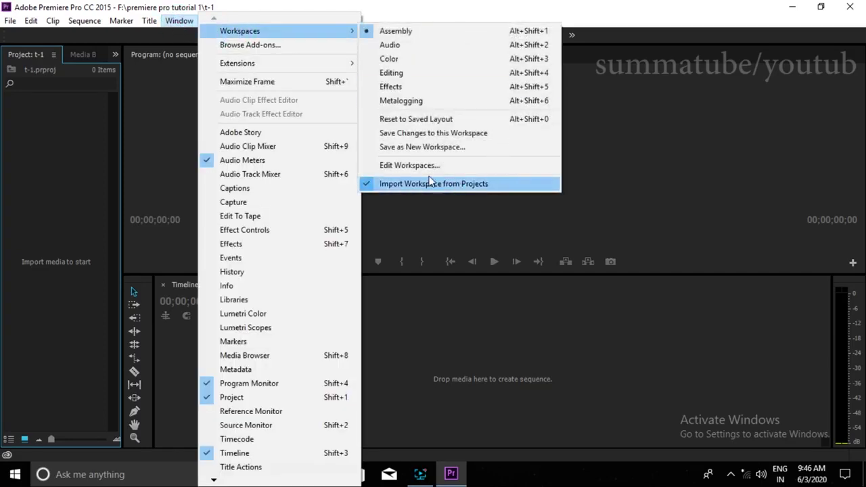
click(410, 74)
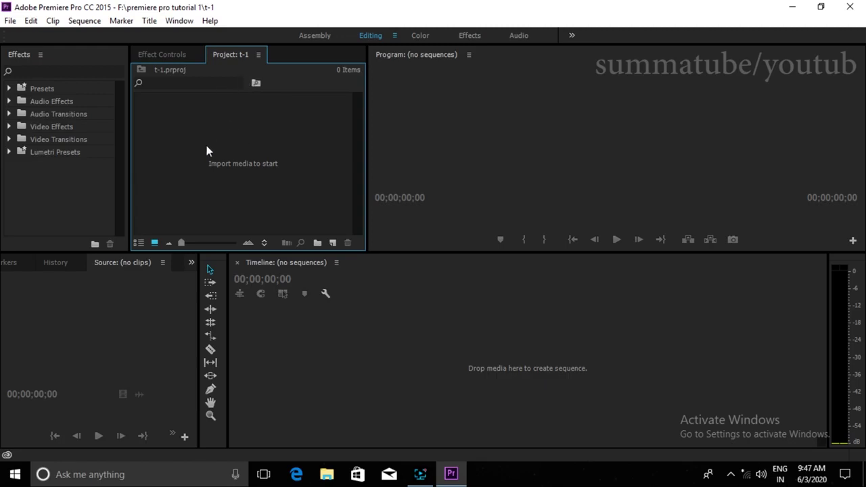
Close the Effects, Source, History and Markers panels to simplify the workspace.
click(40, 55)
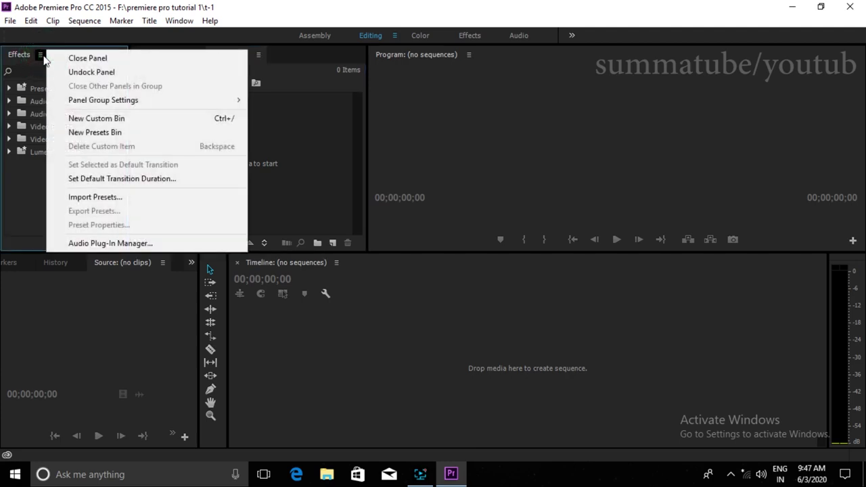
click(78, 58)
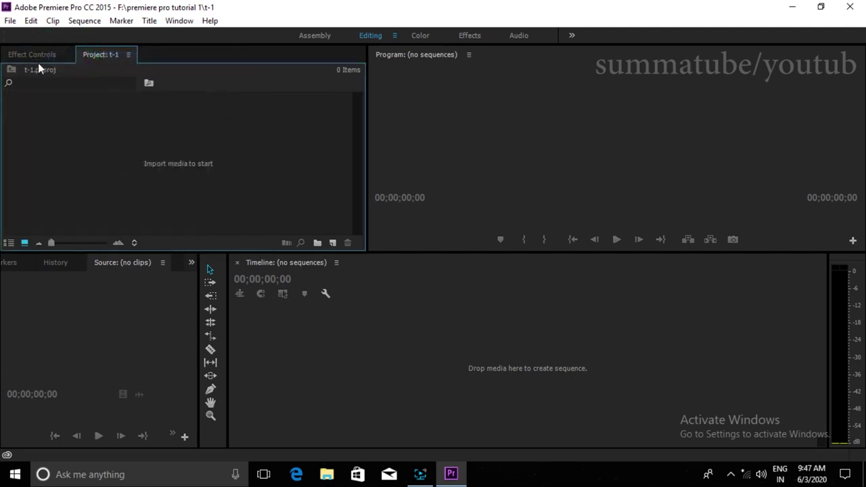
click(162, 263)
click(186, 265)
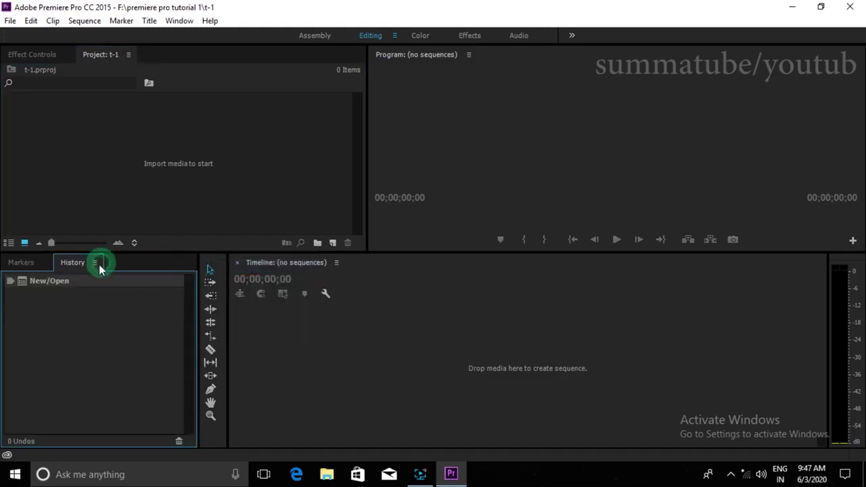
click(96, 263)
click(128, 268)
click(43, 262)
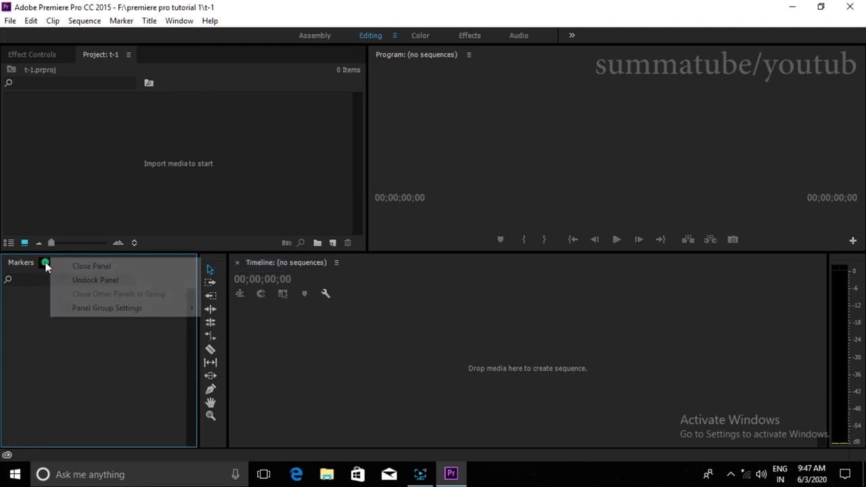
click(71, 266)
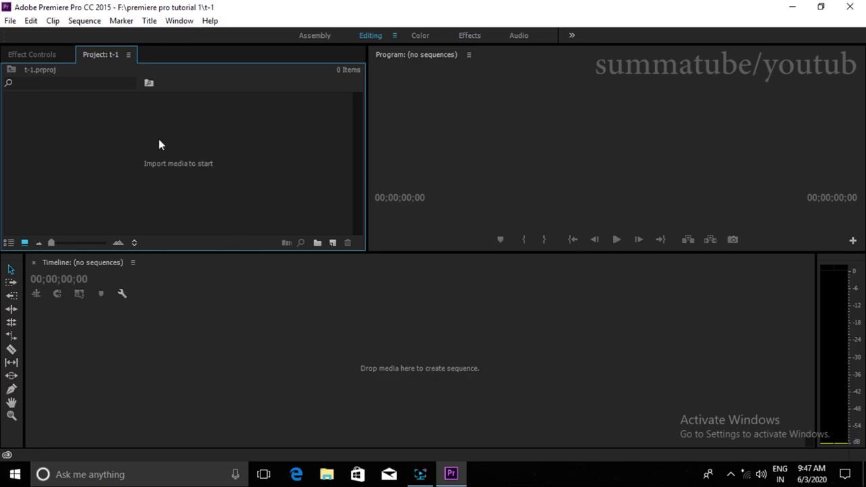
Import the clips VID_20200125_161610, VID_20200125_161817 and VID_20200125_161749 from the new shortflim photoage folder into the project, then deselect them.
double_click(171, 181)
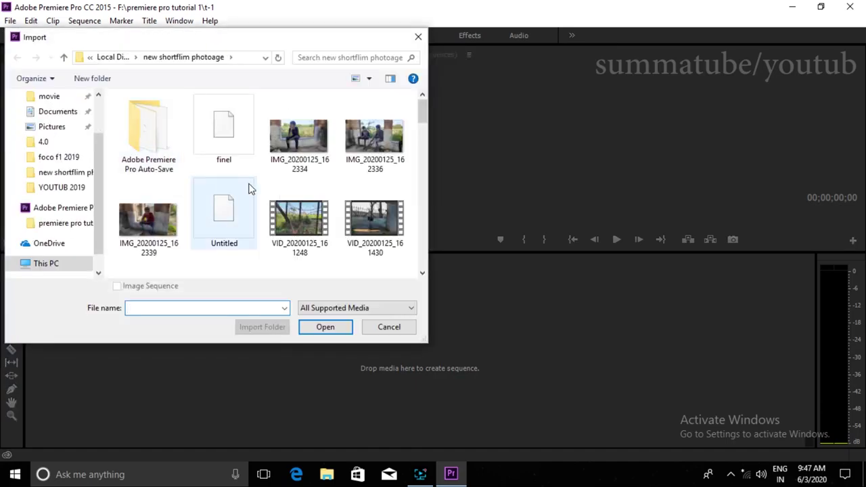
drag(426, 117, 418, 135)
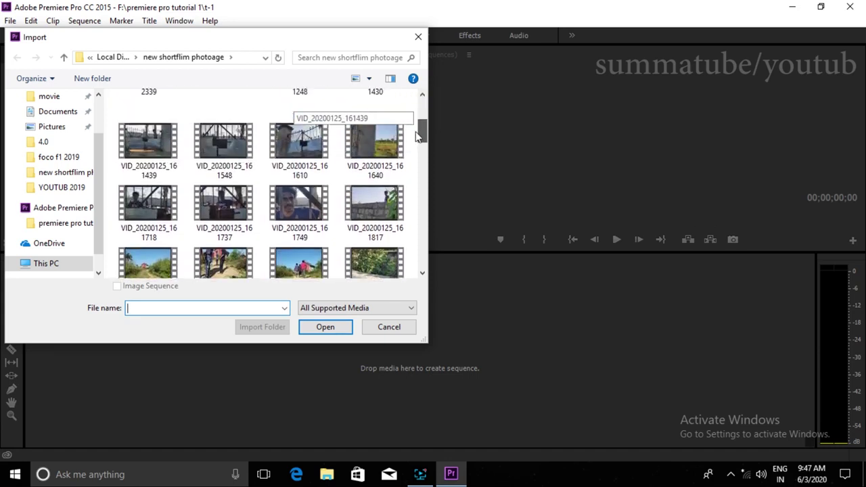
click(299, 143)
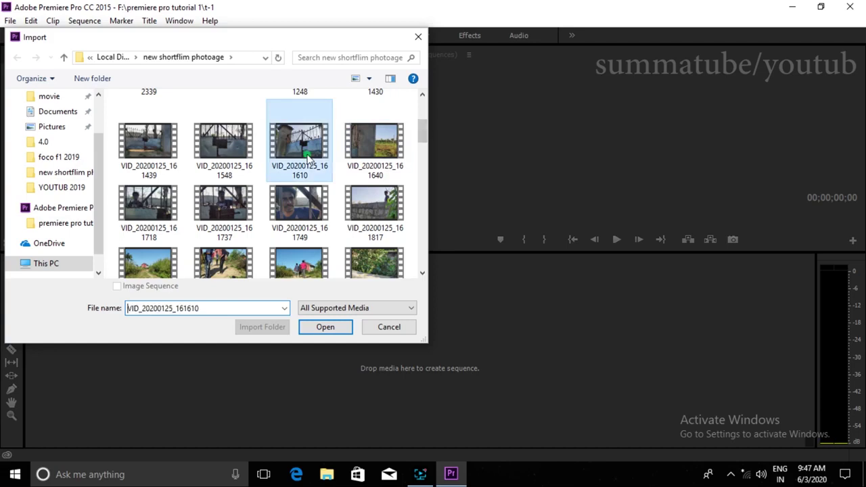
ctrl+click(377, 210)
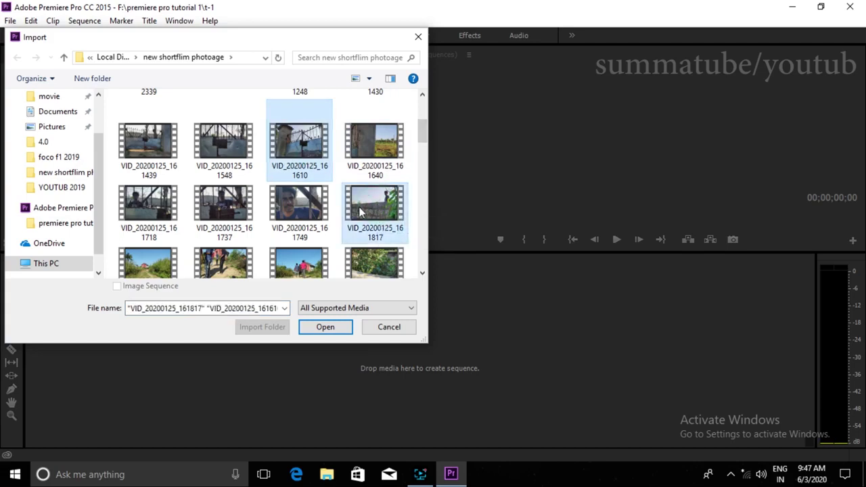
ctrl+click(299, 206)
click(325, 327)
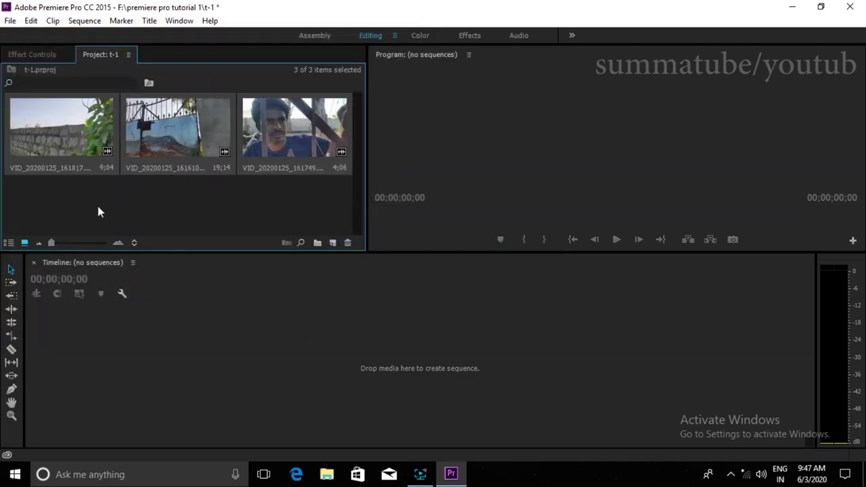
click(271, 217)
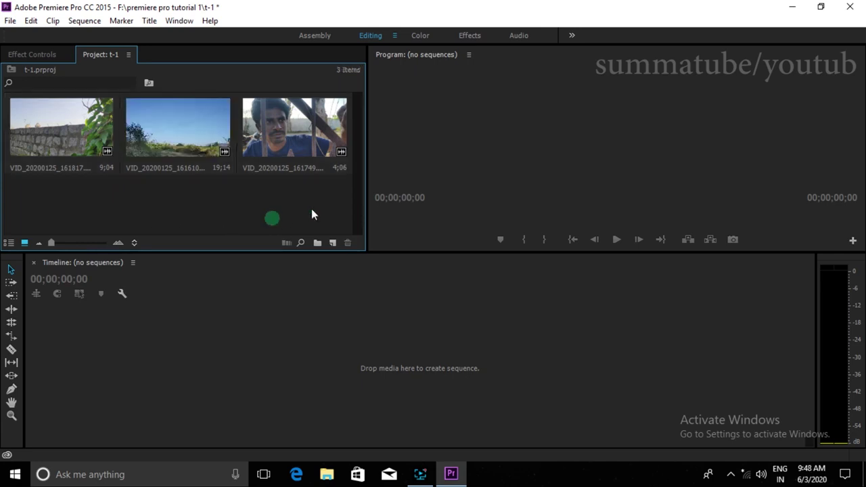
Narrow the Project panel to widen the Program monitor, and make both taller by shrinking the timeline area.
drag(366, 169, 178, 169)
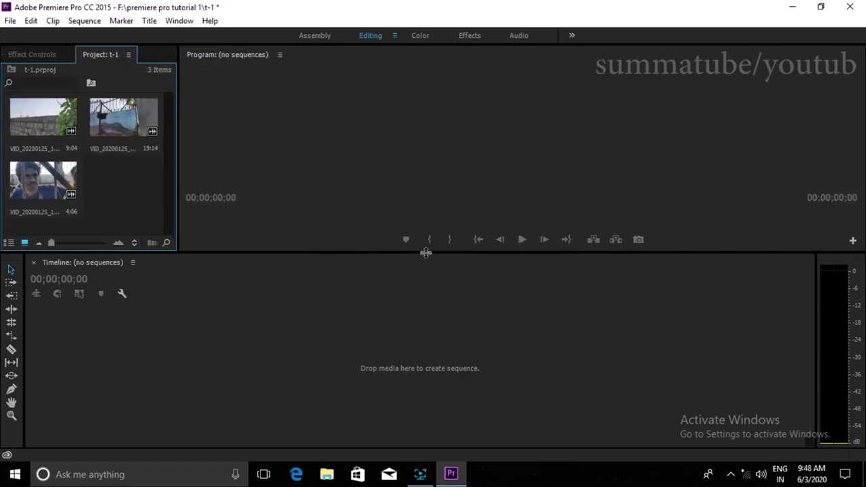
drag(426, 253, 421, 304)
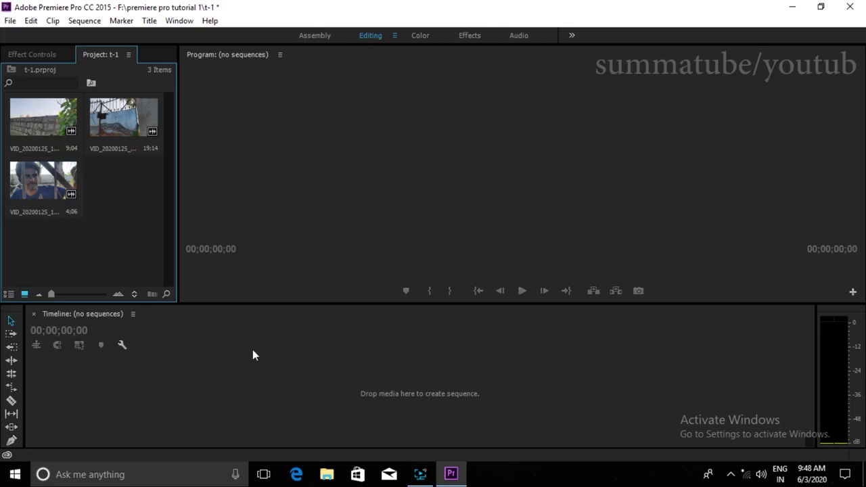
Start a new sequence, browse the Canon XF MPEG2 and Mobile & Devices presets, and choose the HDV 1080p25 preset.
right_click(120, 238)
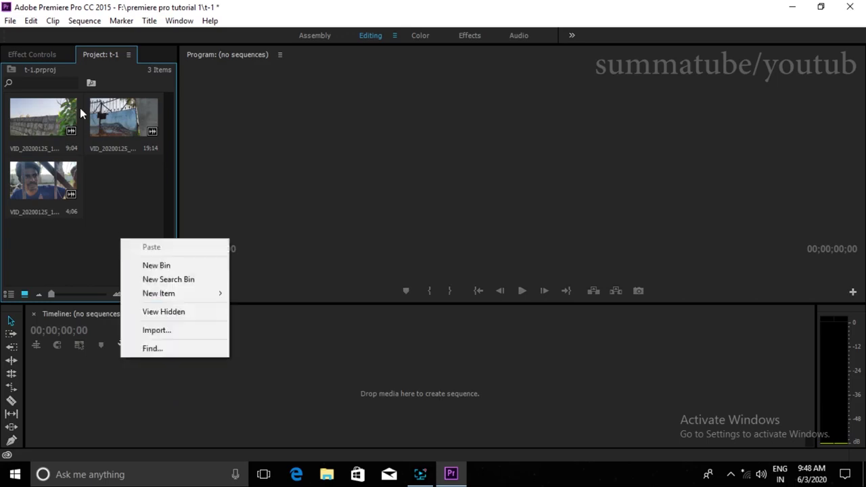
click(10, 20)
mouse_move(14, 37)
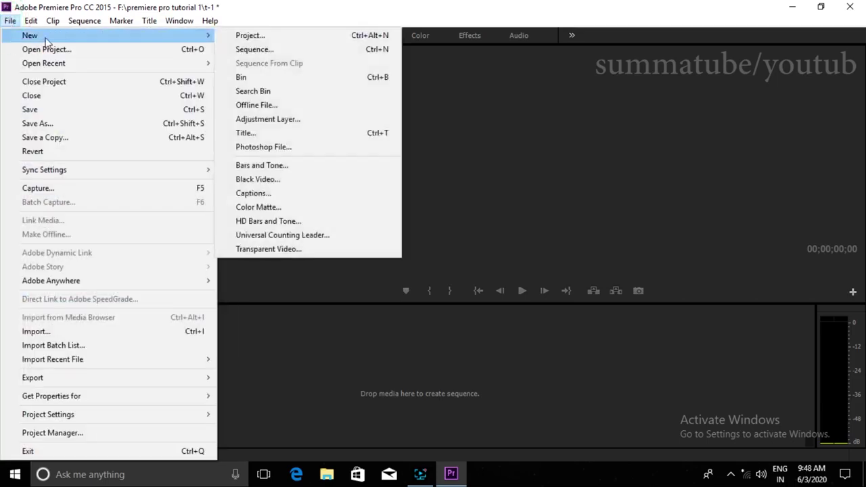
click(279, 52)
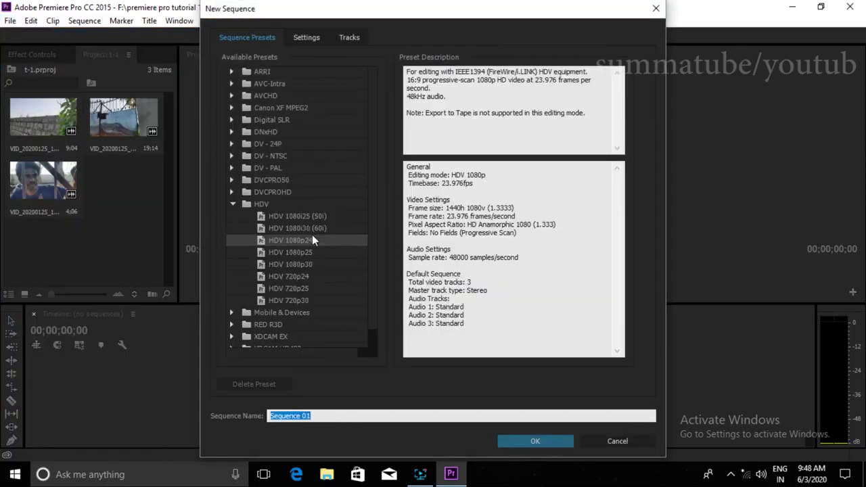
click(235, 205)
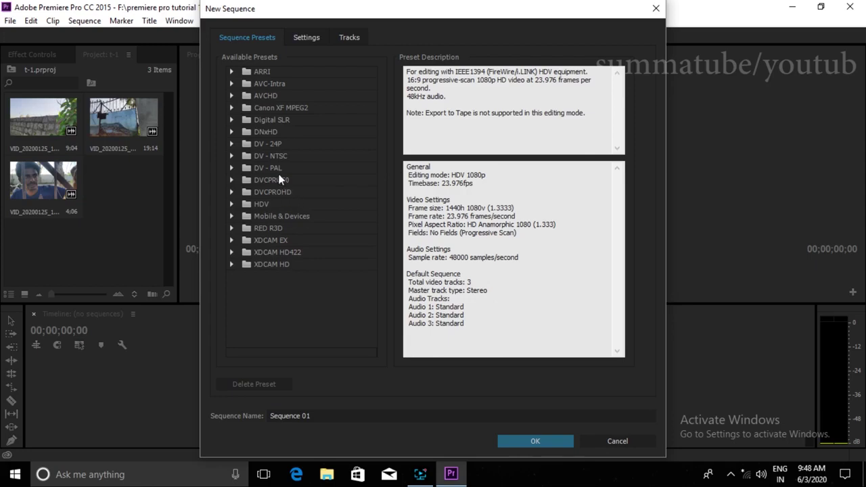
click(231, 109)
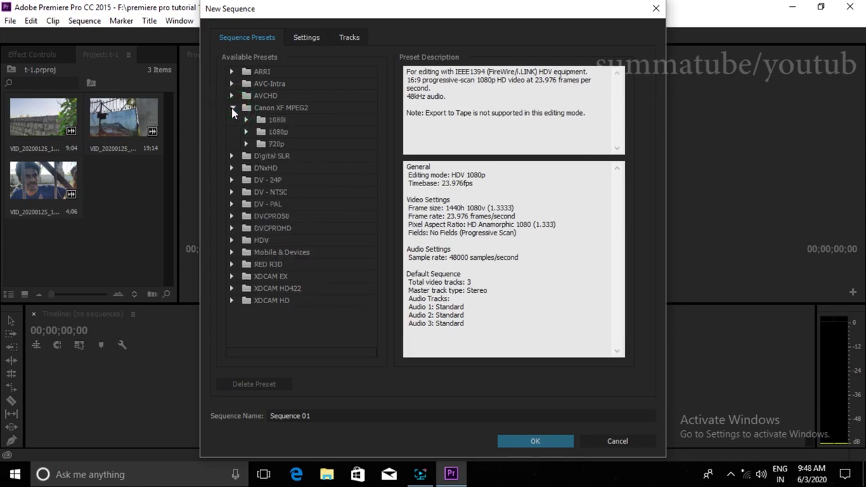
click(231, 107)
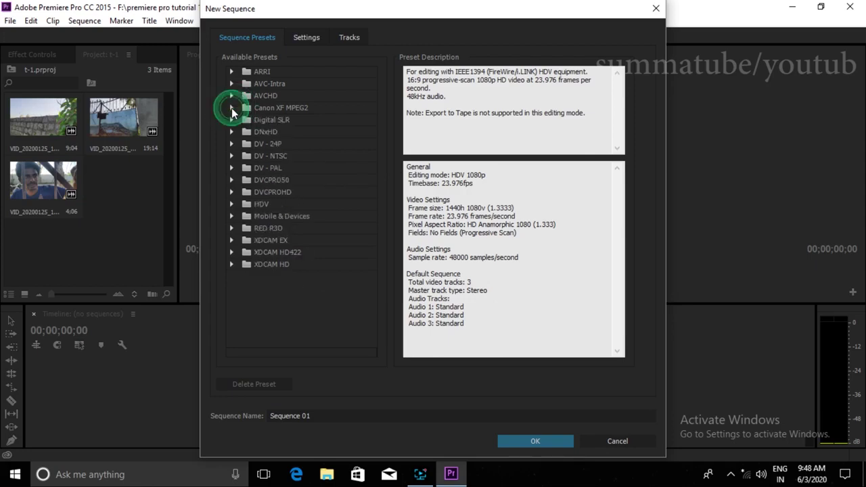
click(231, 217)
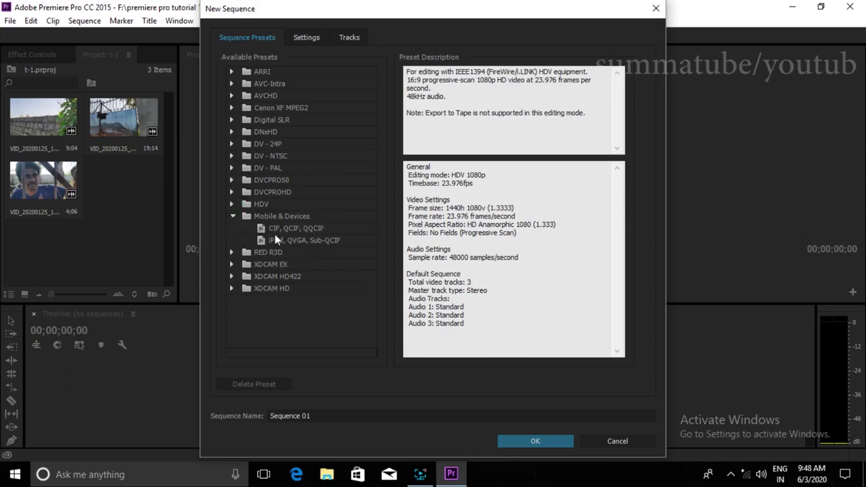
click(232, 216)
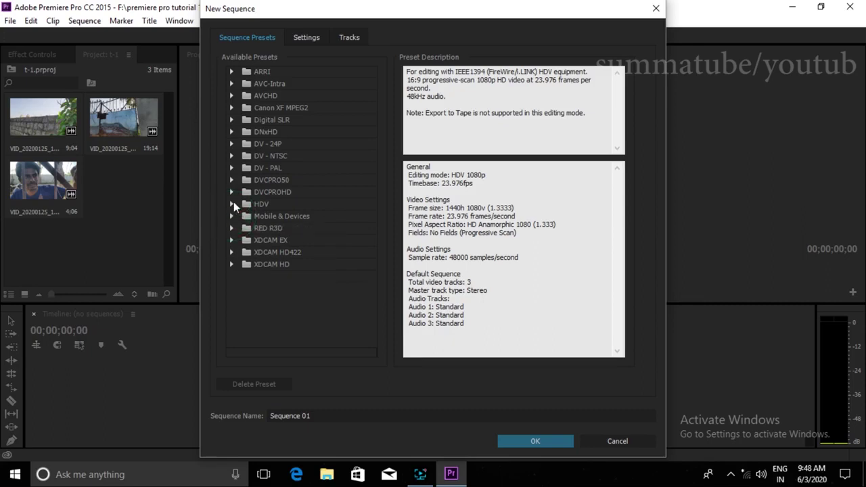
click(231, 204)
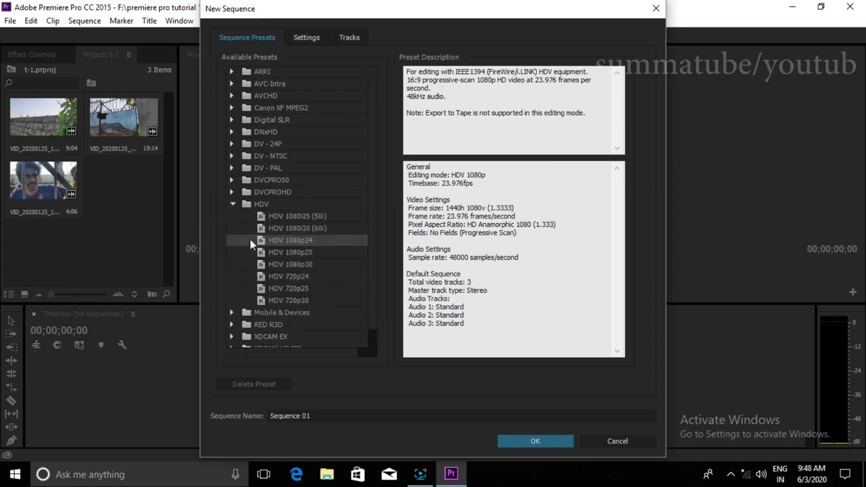
click(302, 253)
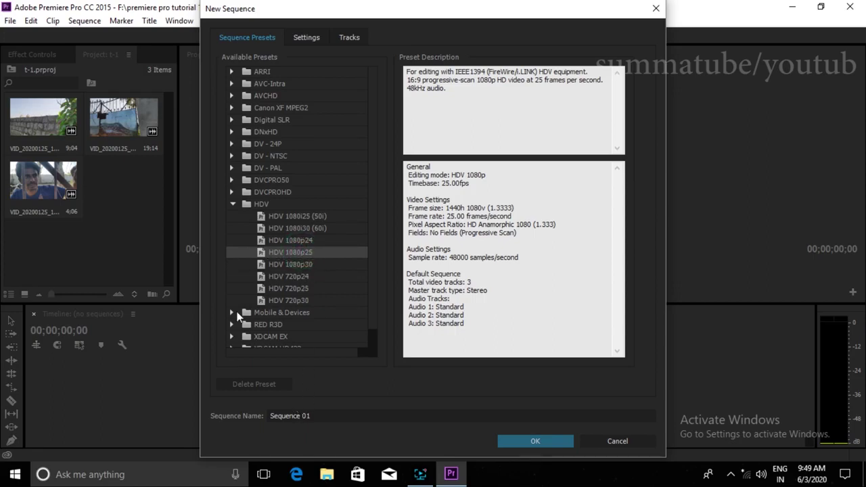
Name the new sequence hero intro 1 and create it.
click(315, 416)
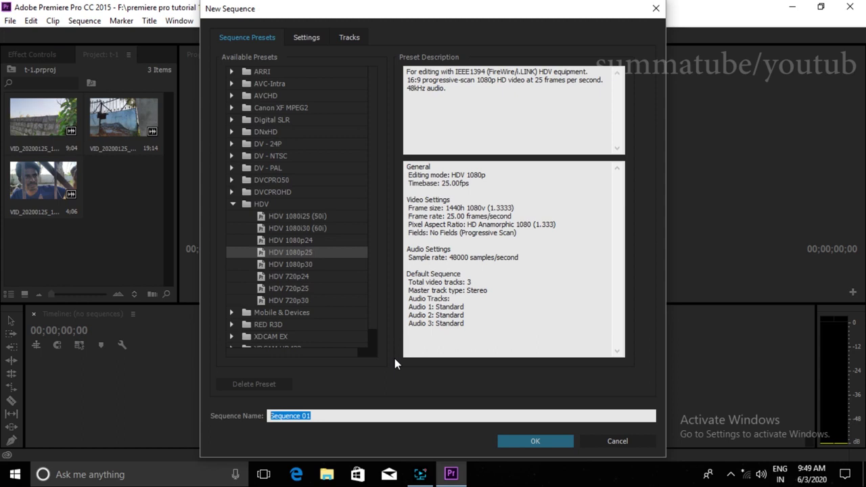
text(hero intro 1)
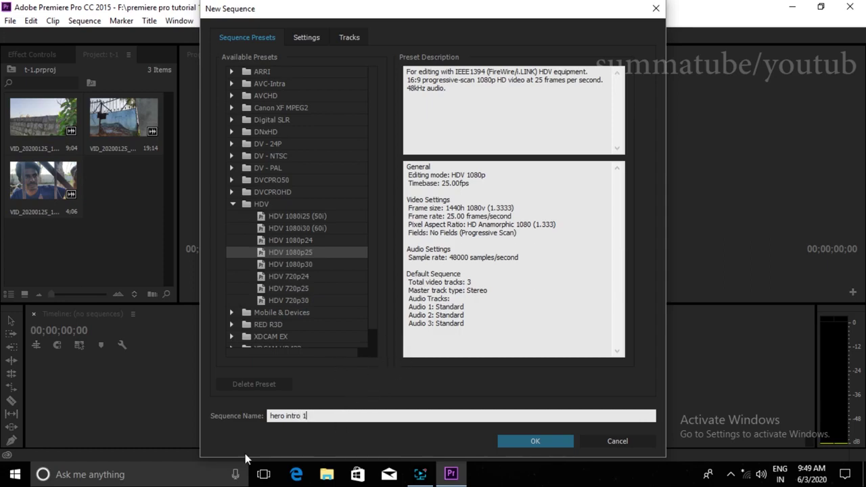
click(529, 440)
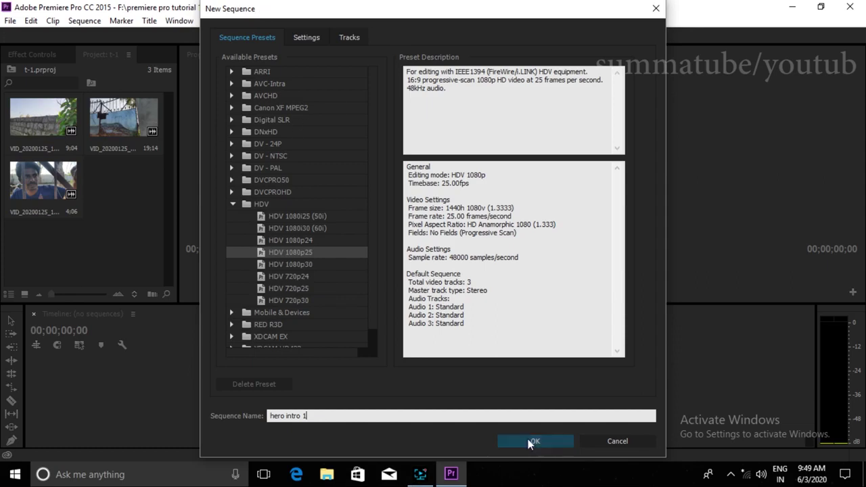
Create the HDV 1080p25 sequence hero intro 1 and select it in the project.
click(528, 440)
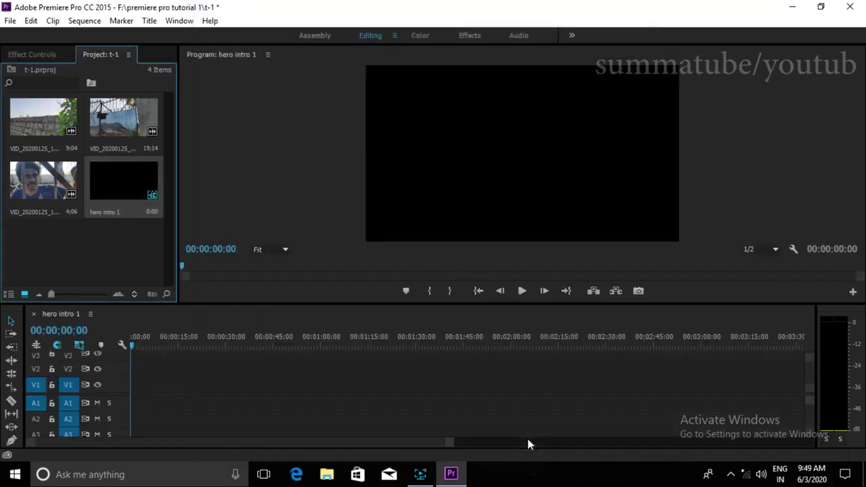
click(126, 259)
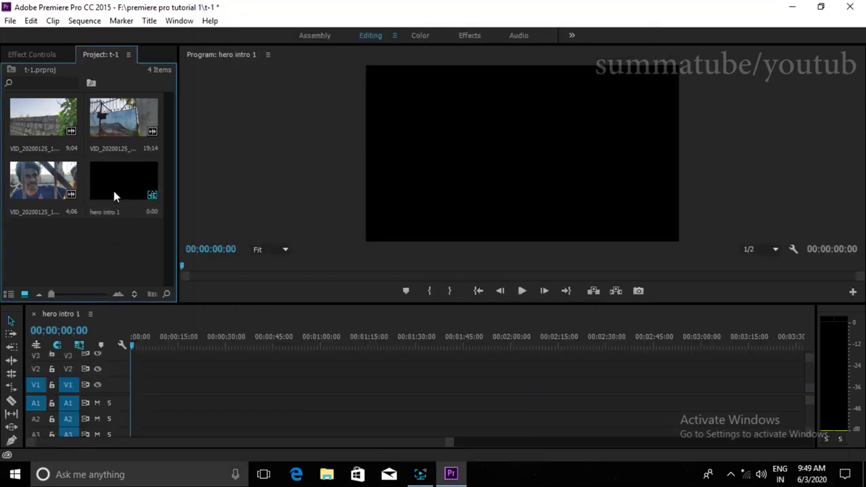
click(122, 189)
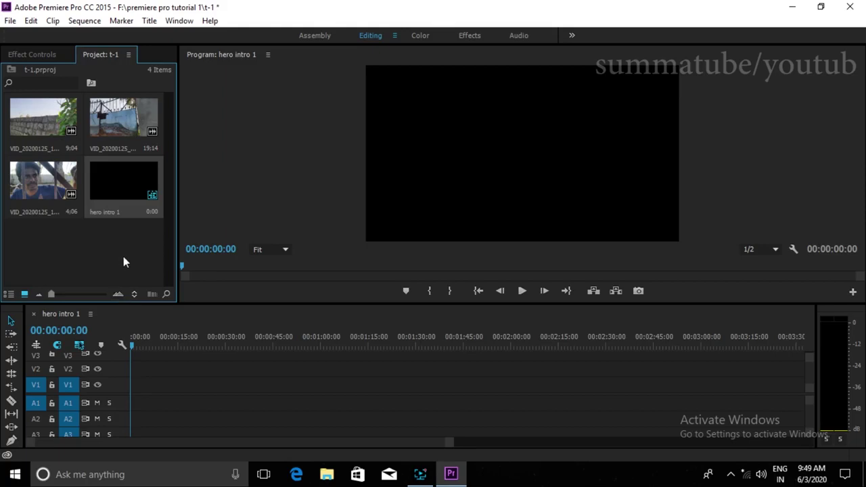
Place clip VID_20200125_161610 at the start of tracks V1 and A1, changing the sequence settings to match the clip.
click(39, 126)
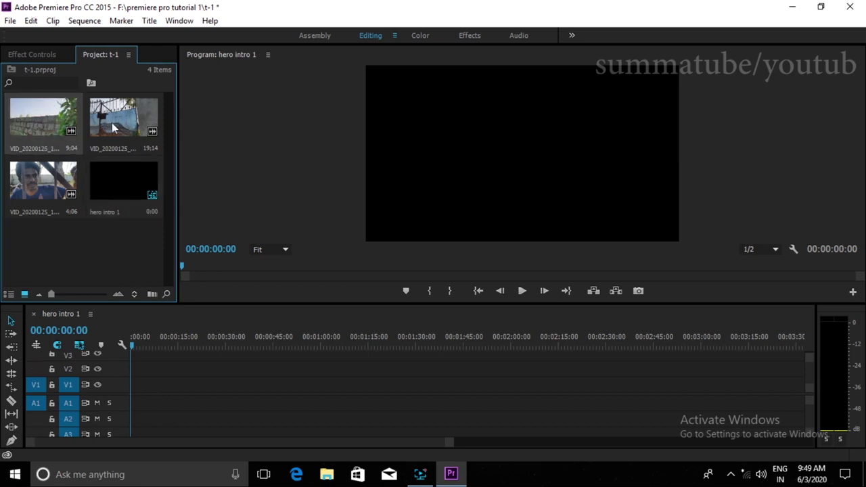
drag(114, 126, 131, 404)
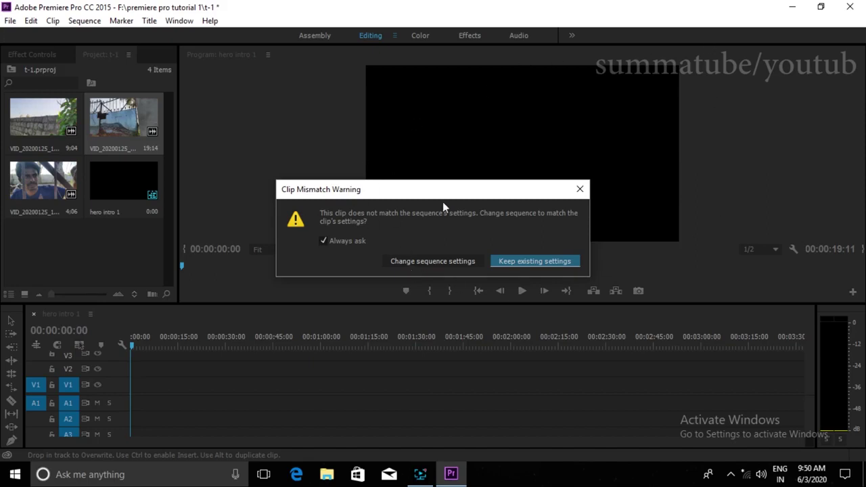
click(446, 261)
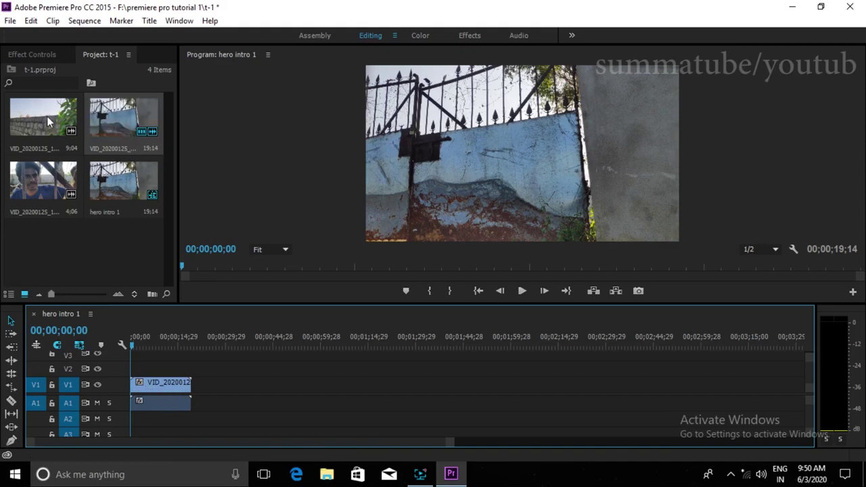
Add clip VID_20200125_161749 directly after the first clip on tracks V1 and A1.
click(30, 189)
drag(30, 190, 203, 398)
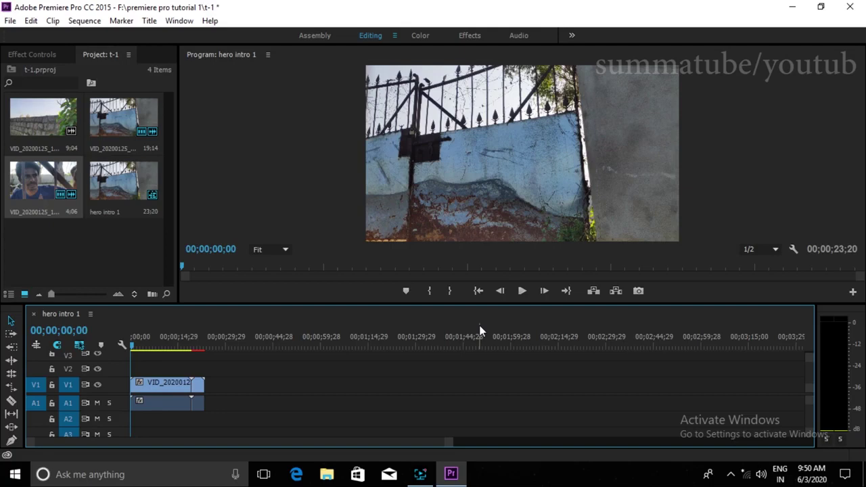
Preview the opening of the assembled sequence and return the playhead to the start.
key(minus)
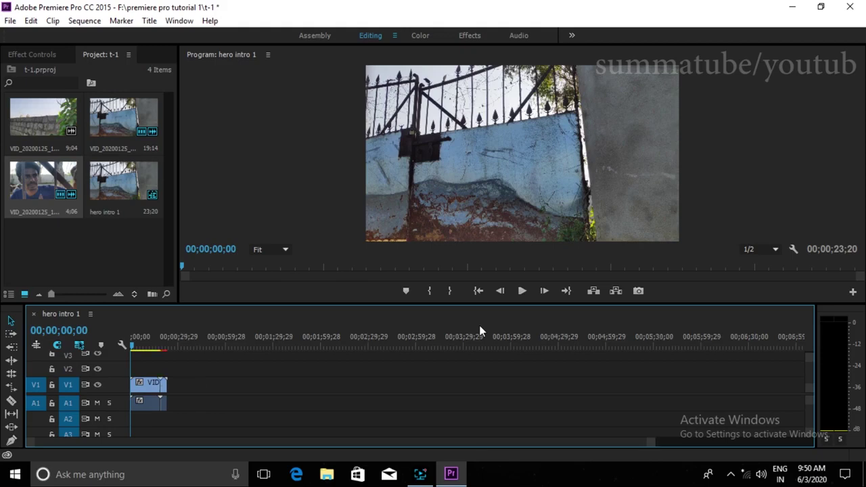
key(equal)
key(equal)
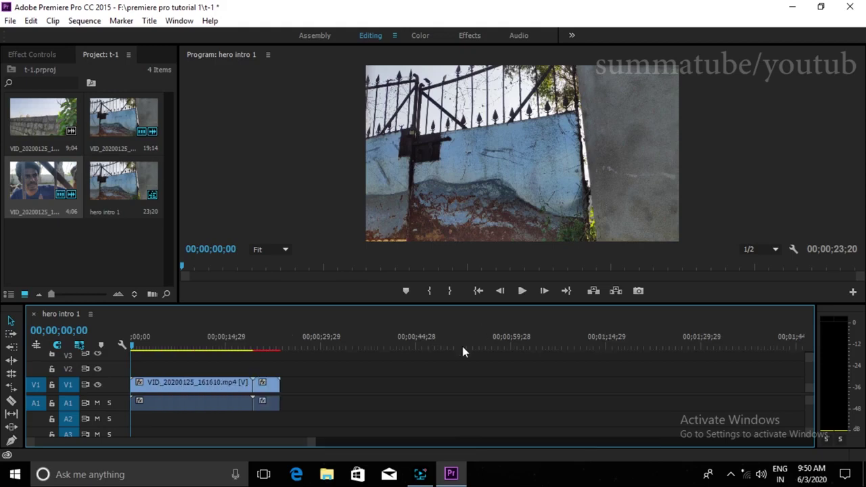
click(340, 384)
key(minus)
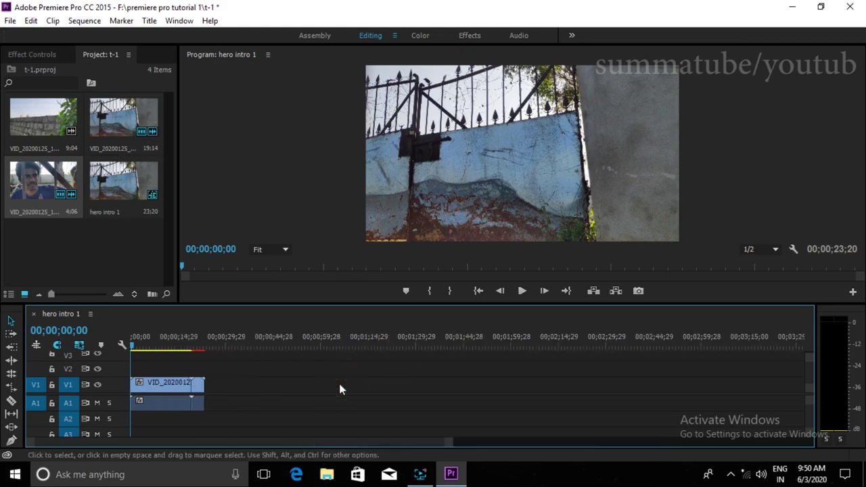
key(equal)
key(equal)
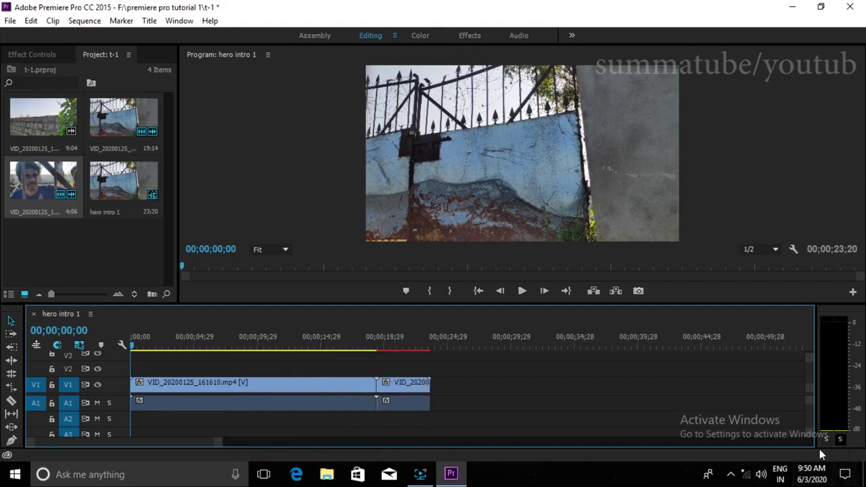
key(space)
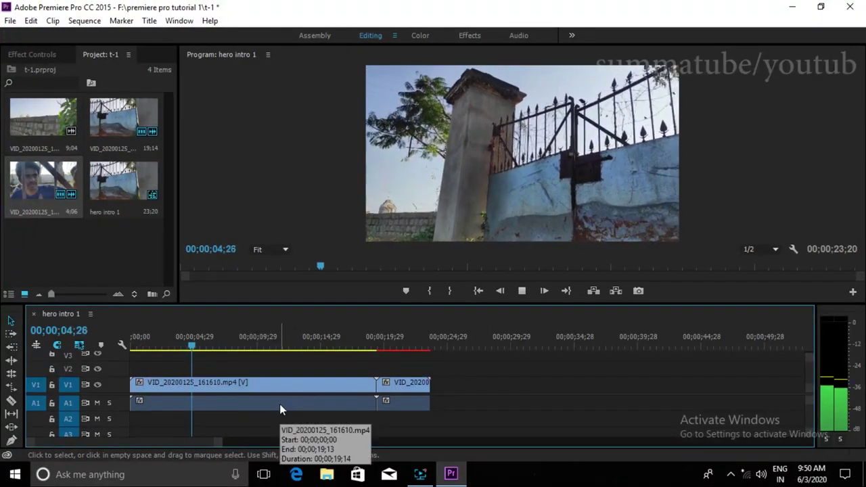
drag(257, 347, 136, 367)
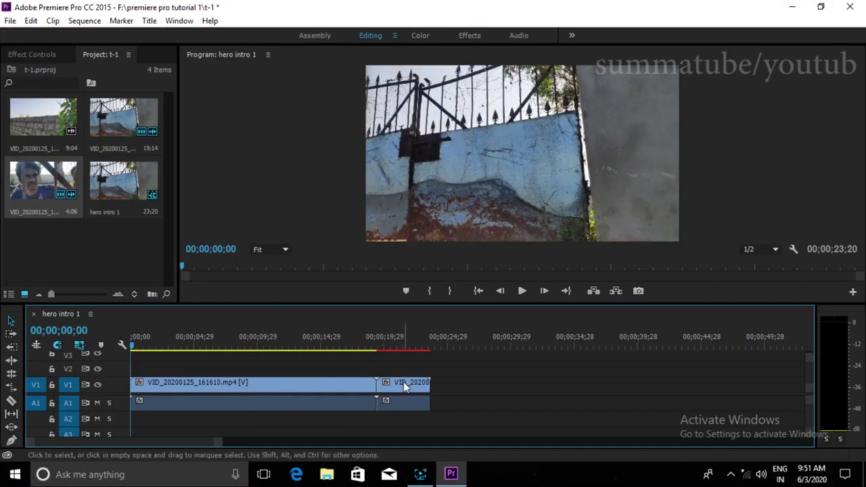
Turn off targeting of audio tracks A2 and A3 in the enlarged timeline area, and shrink that area again.
key(minus)
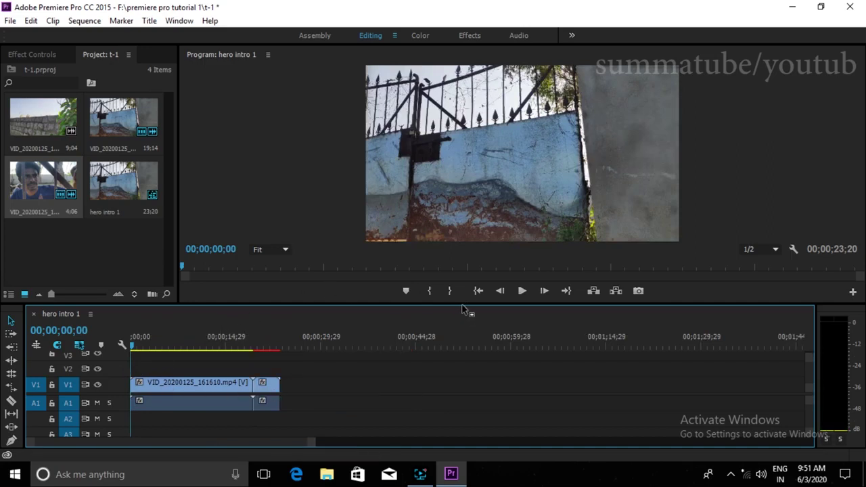
drag(476, 303, 468, 271)
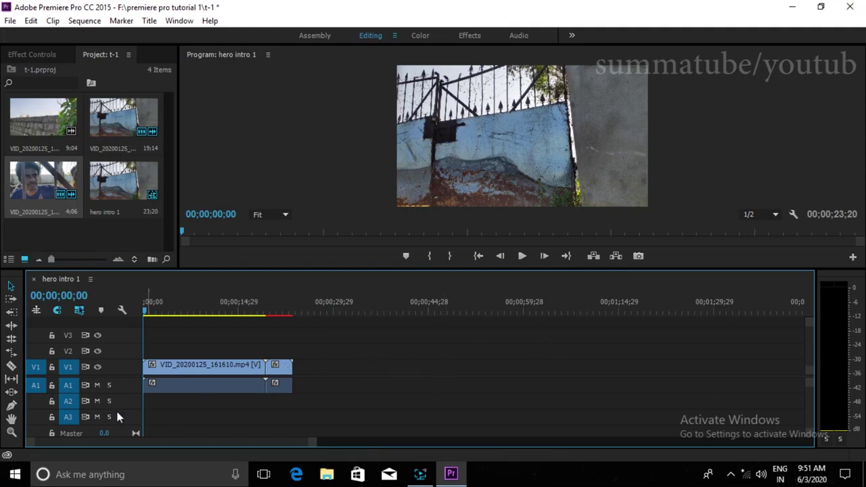
click(68, 402)
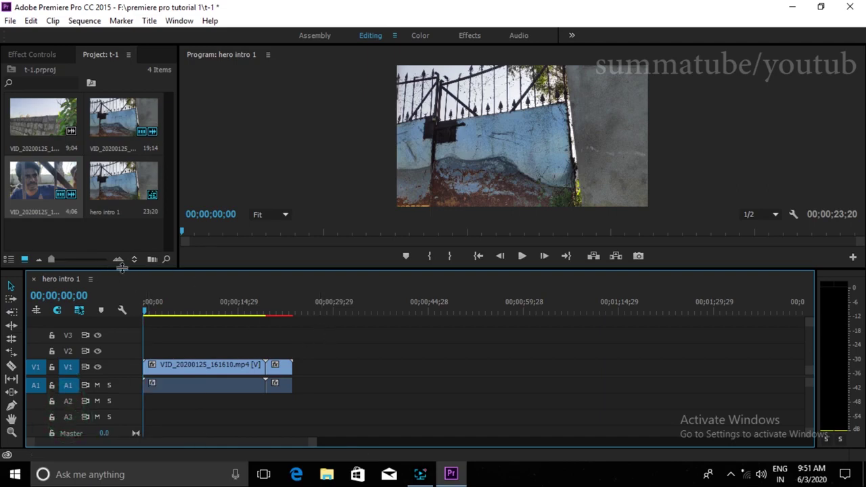
drag(122, 267, 118, 309)
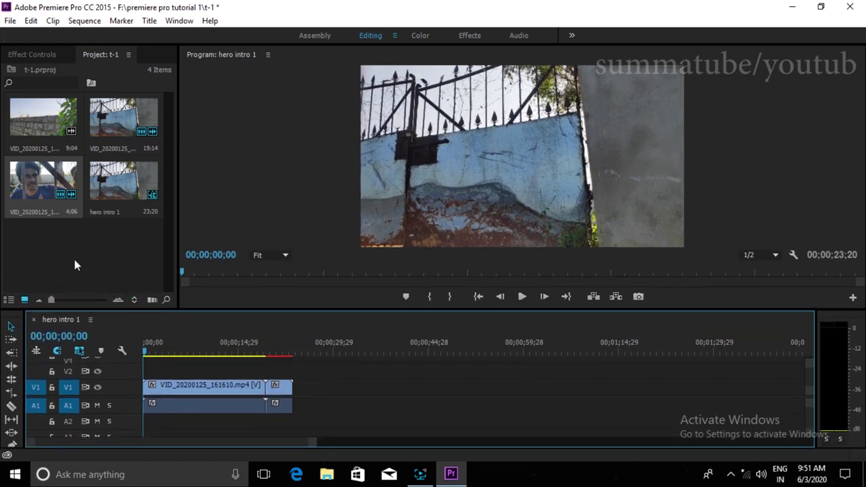
Import clip VID_20200125_161817 again from the new shortflim photoage folder and append it after the second clip on V1 and A1.
double_click(73, 261)
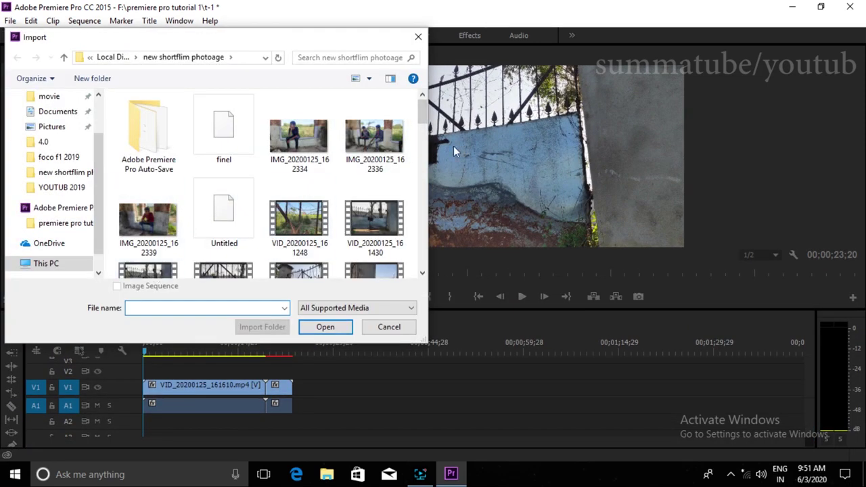
scroll(420, 118, down, 2)
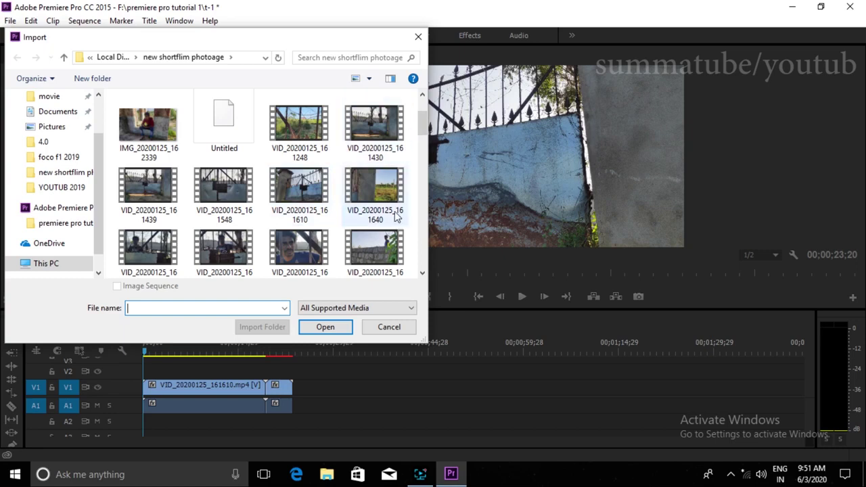
double_click(366, 253)
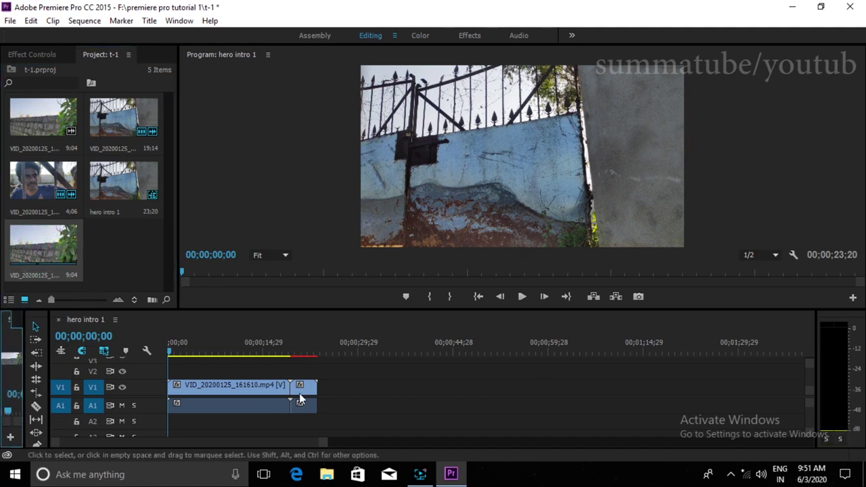
drag(42, 248, 323, 402)
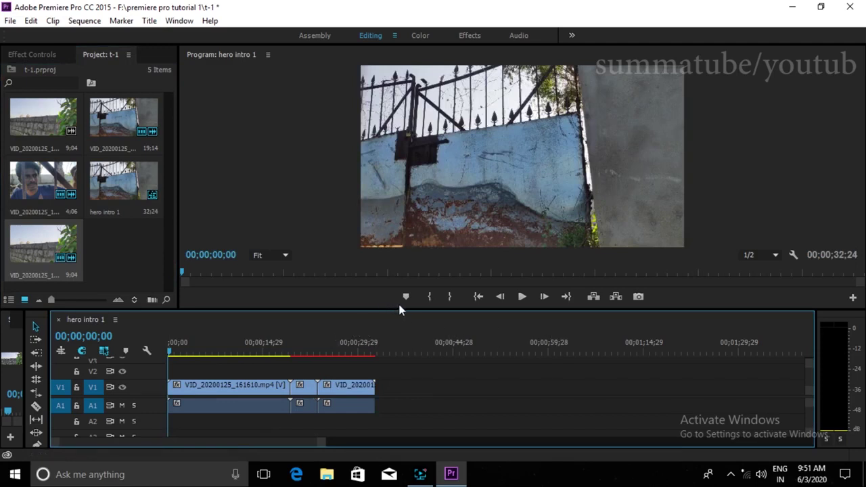
Make the timeline area taller and close the Source monitor panel showing VID_20200125_161817.mp4.
drag(404, 312, 418, 276)
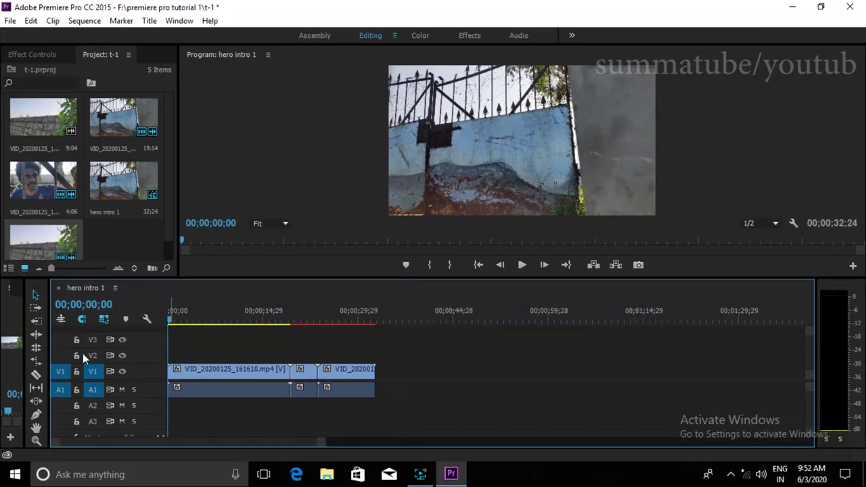
drag(50, 344, 218, 346)
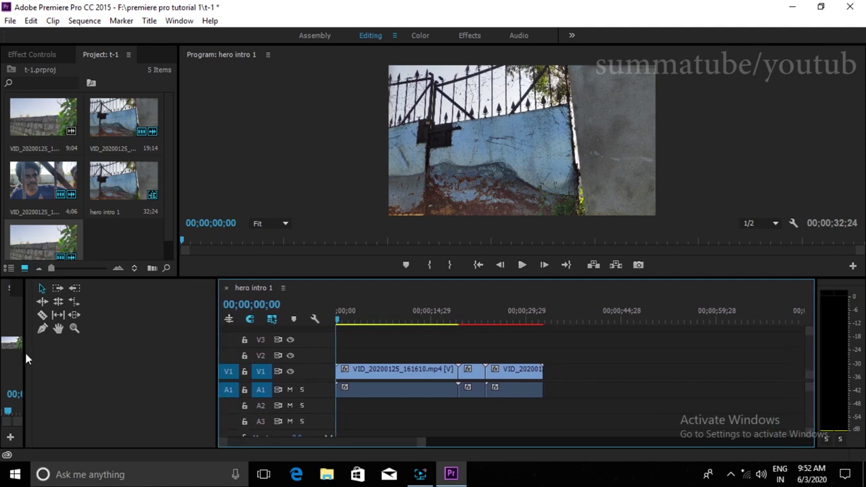
drag(26, 355, 190, 368)
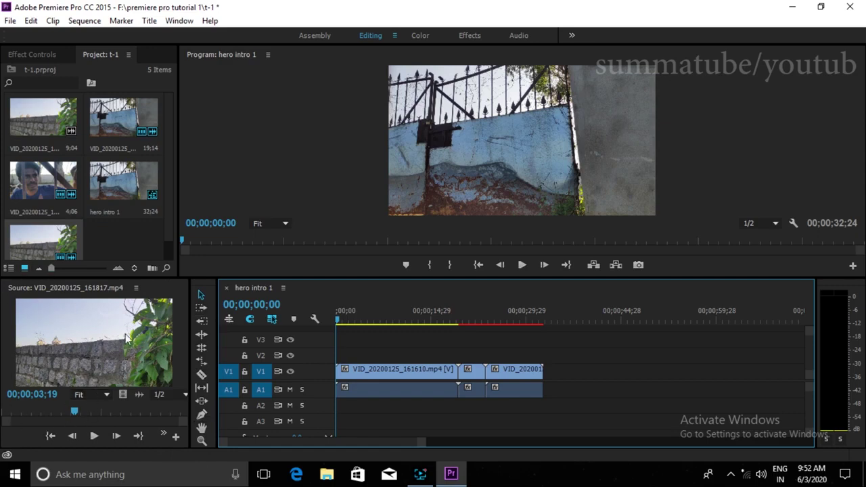
click(136, 288)
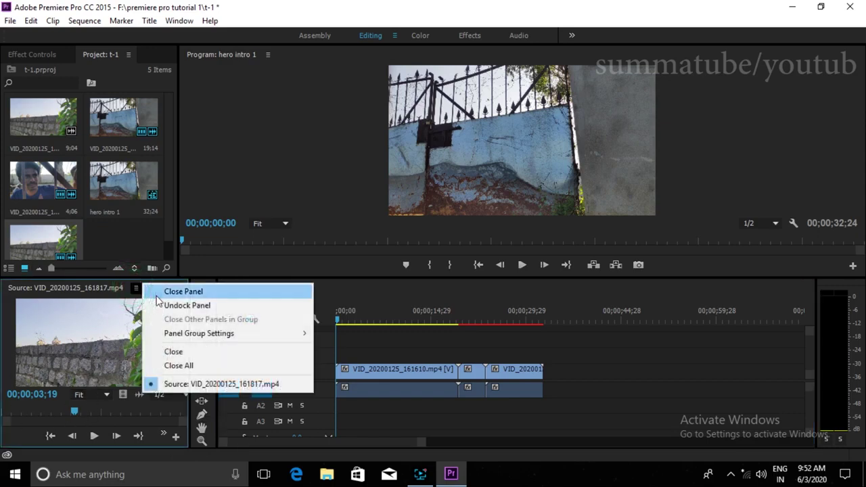
click(157, 296)
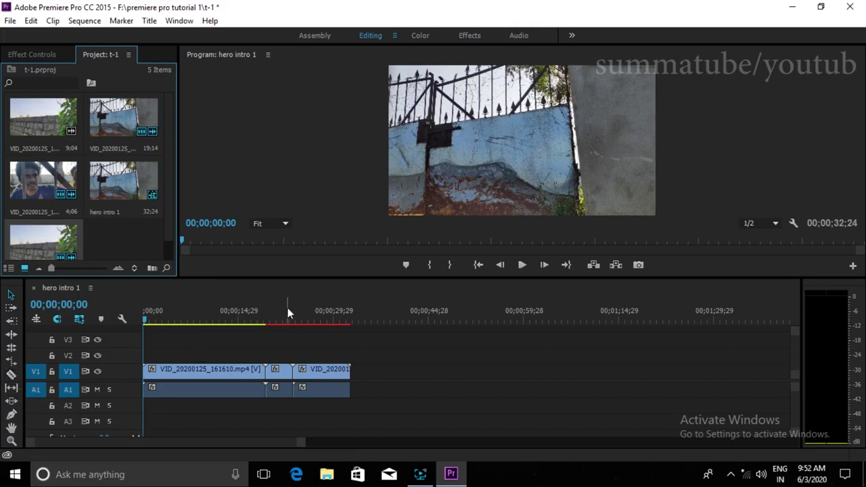
Play the sequence to 00;00;09;06 and split the first clip there with the Razor tool.
key(equal)
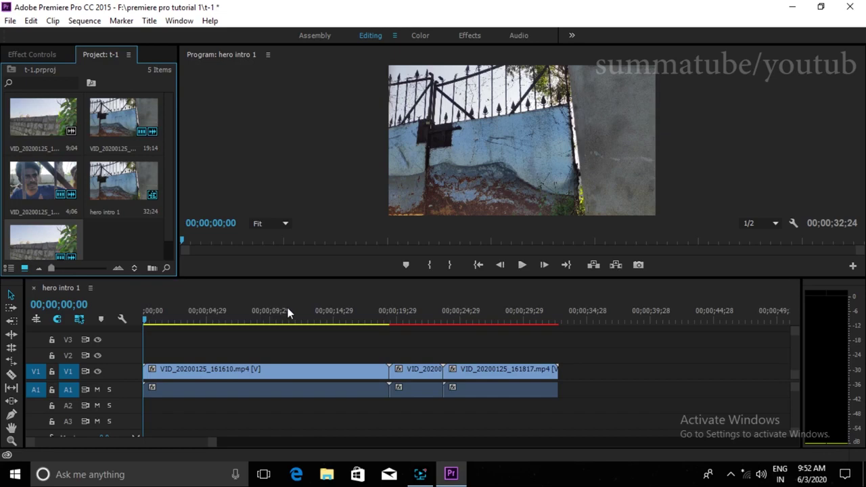
click(10, 380)
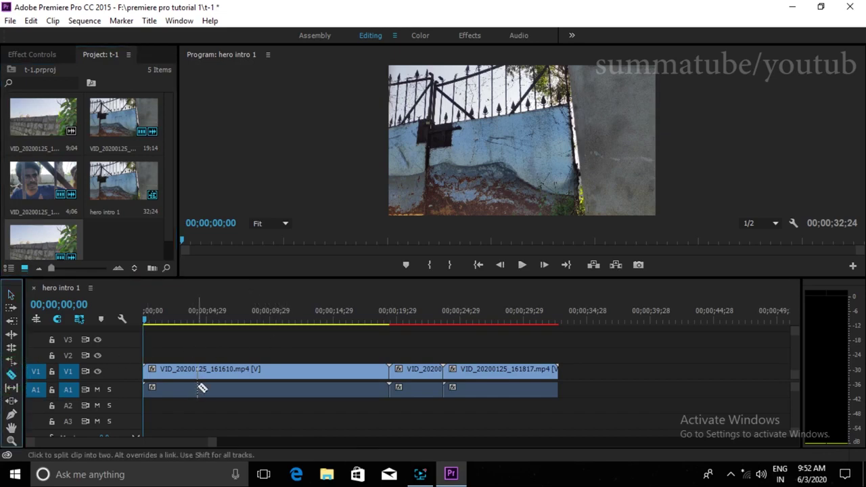
key(space)
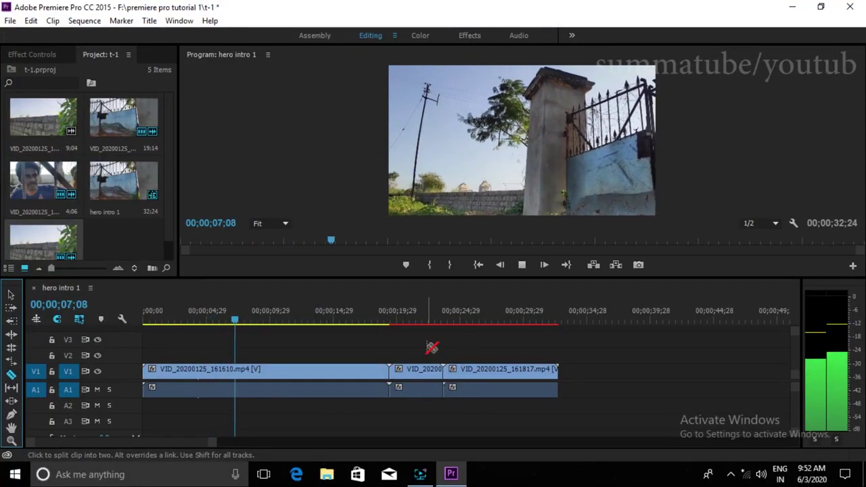
key(space)
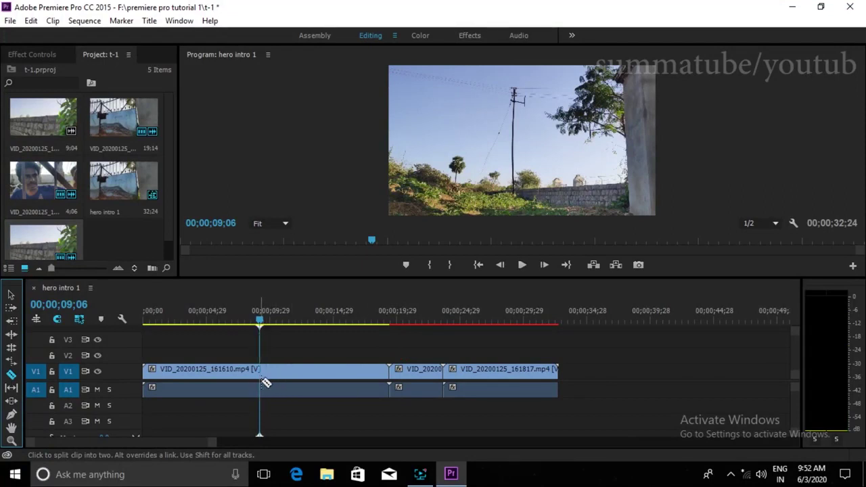
click(264, 384)
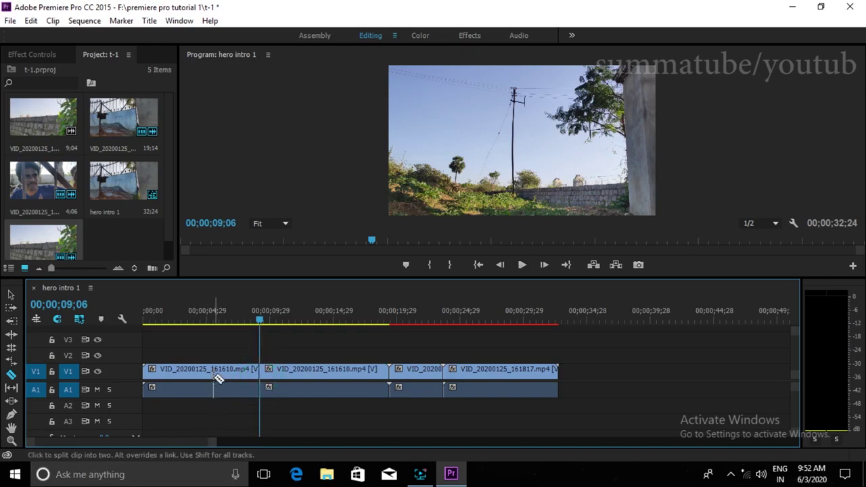
Ripple delete the part of clip VID_20200125_161610 before the cut, using the Selection tool.
click(10, 294)
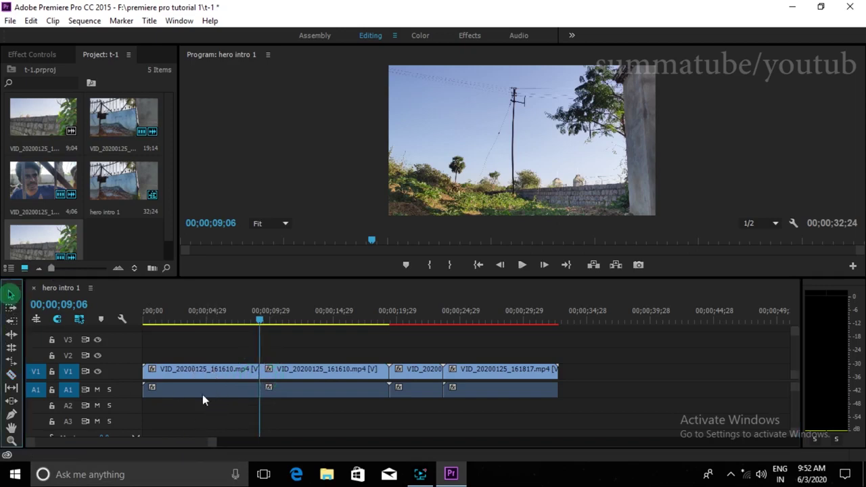
click(214, 381)
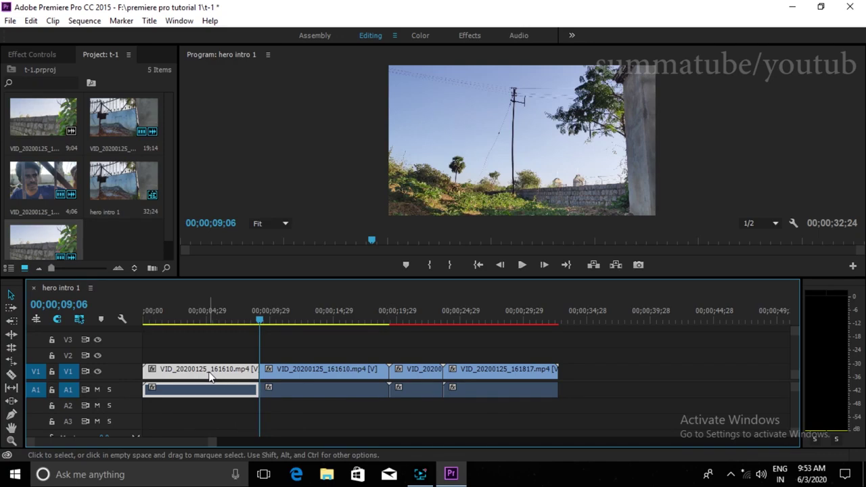
right_click(210, 377)
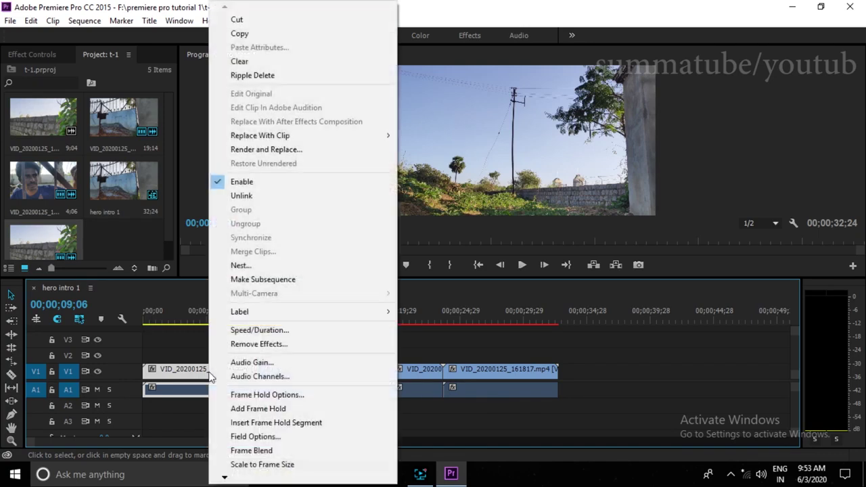
click(270, 76)
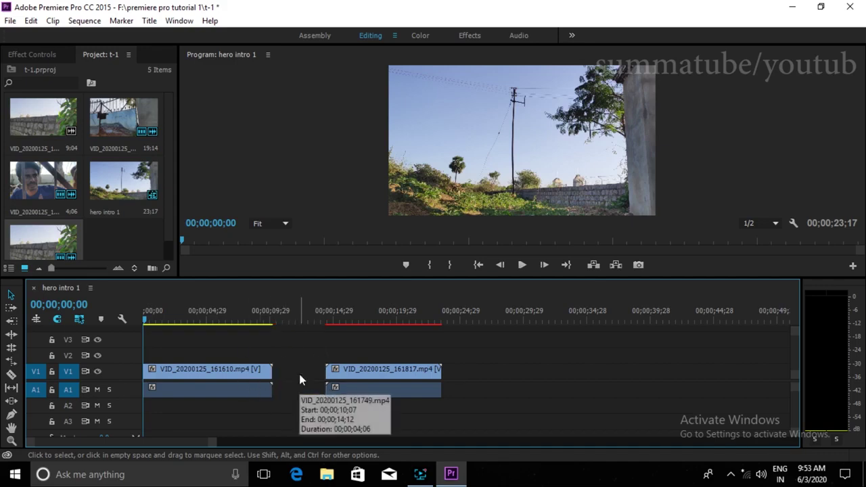
Split the first clip, VID_20200125_161610, at 00;00;01;02 and at 00;00;02;13 with the Razor tool.
mouse_move(363, 372)
mouse_down()
mouse_move(311, 381)
mouse_move(356, 376)
mouse_up()
click(463, 357)
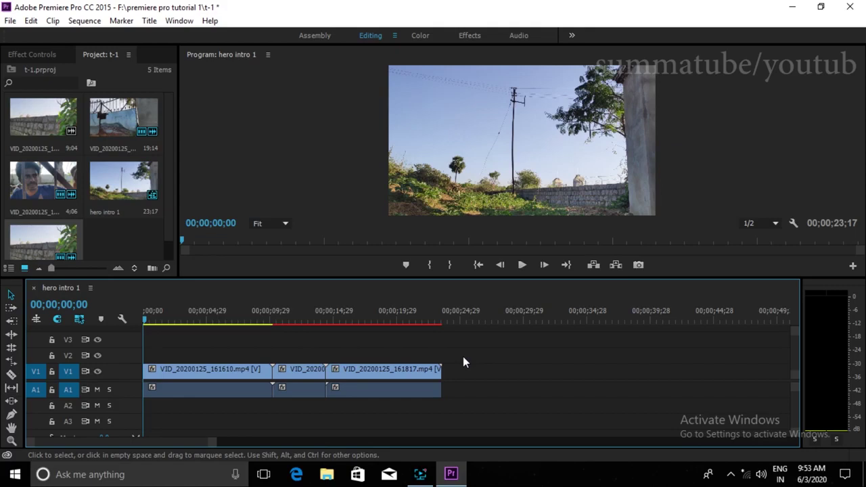
key(=)
key(=)
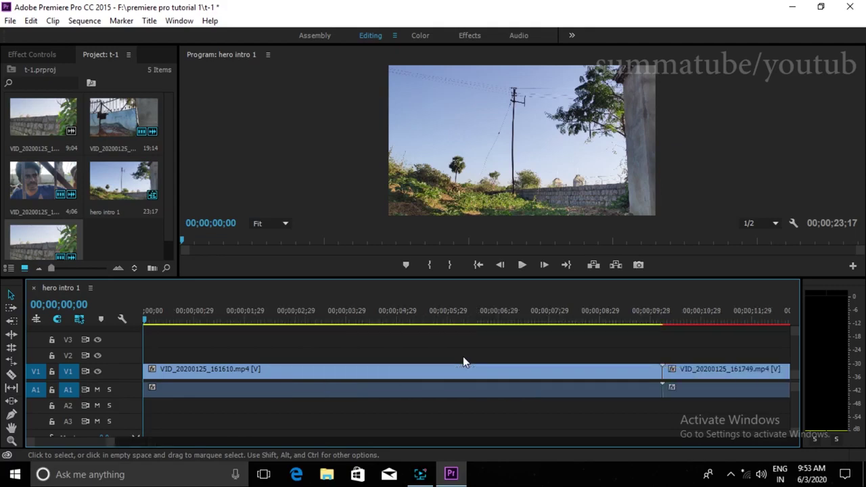
key(space)
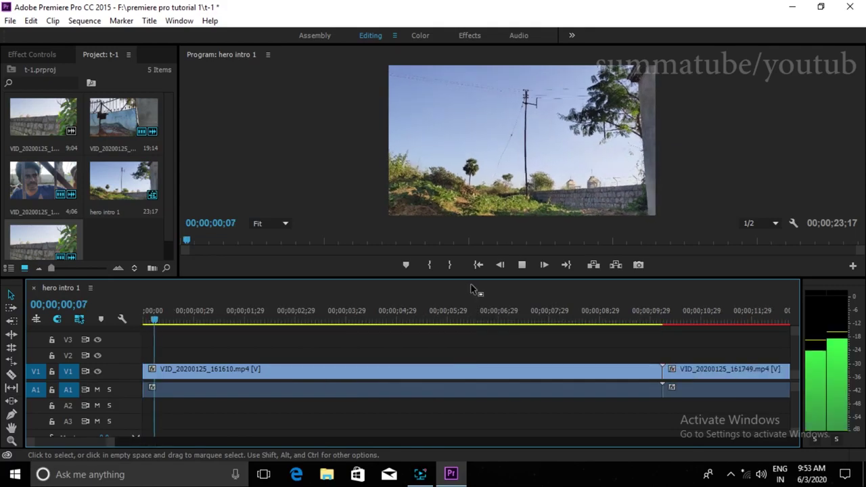
key(space)
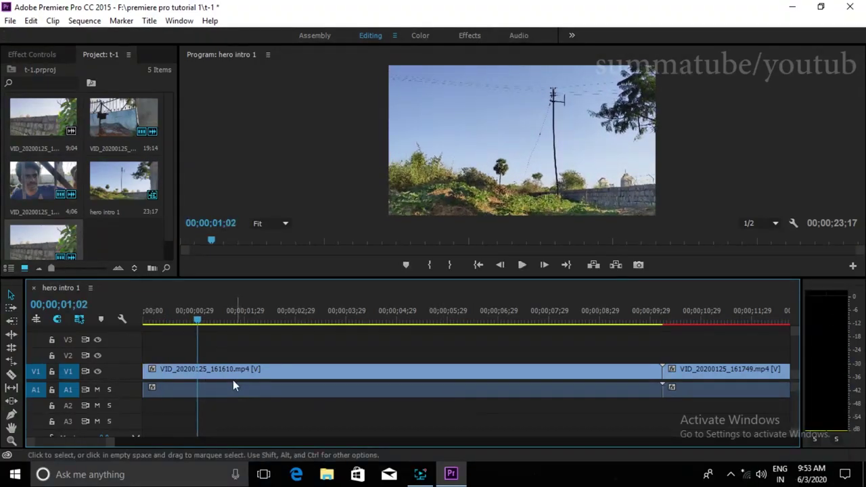
key(c)
click(197, 379)
key(space)
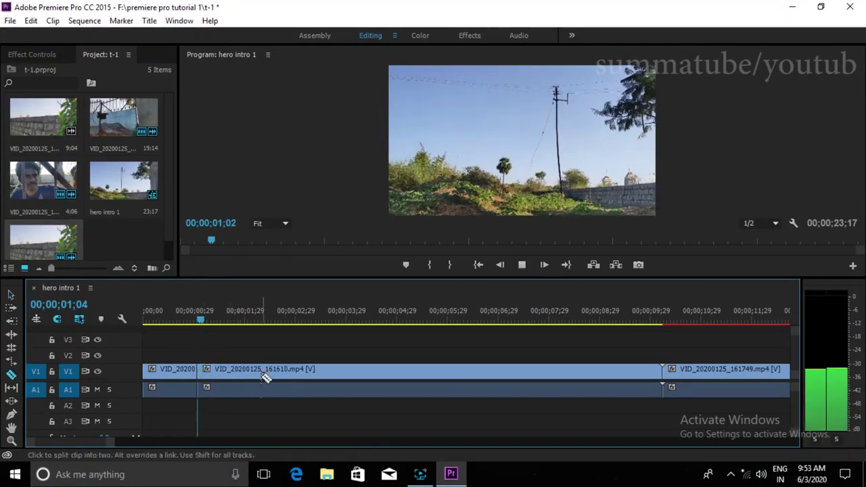
key(space)
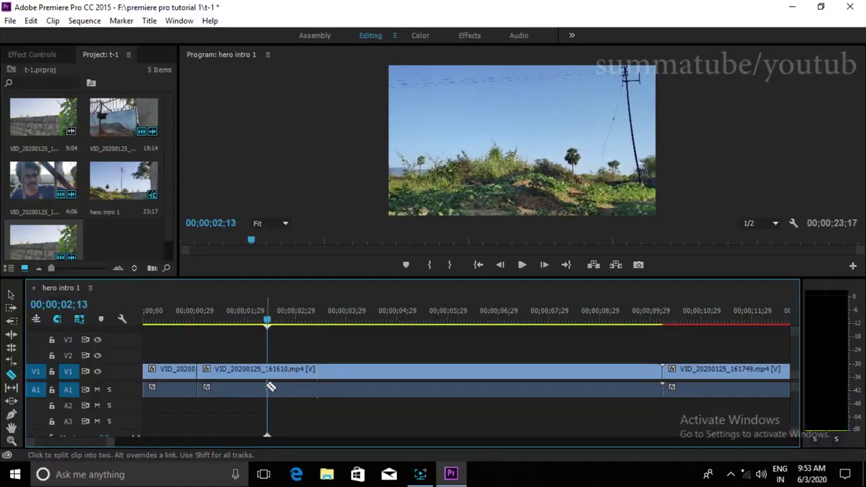
click(269, 386)
Ripple delete the piece between the two cuts and play the sequence from its start with the Selection tool active.
right_click(227, 383)
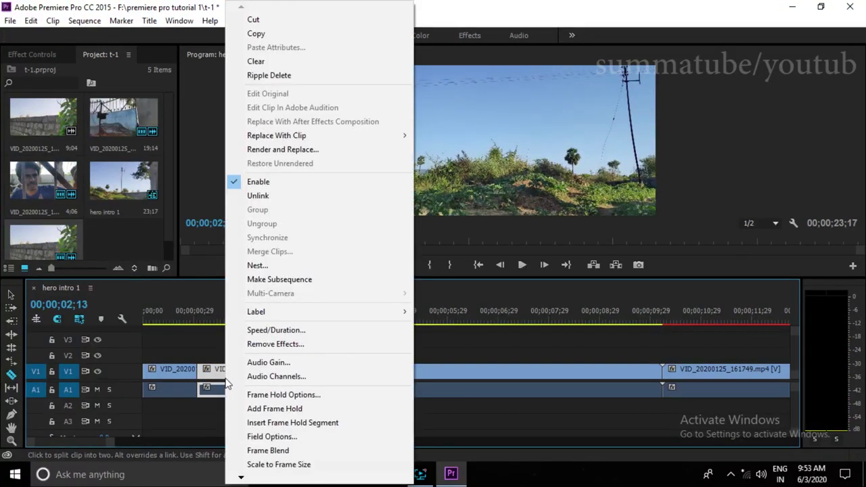
click(270, 75)
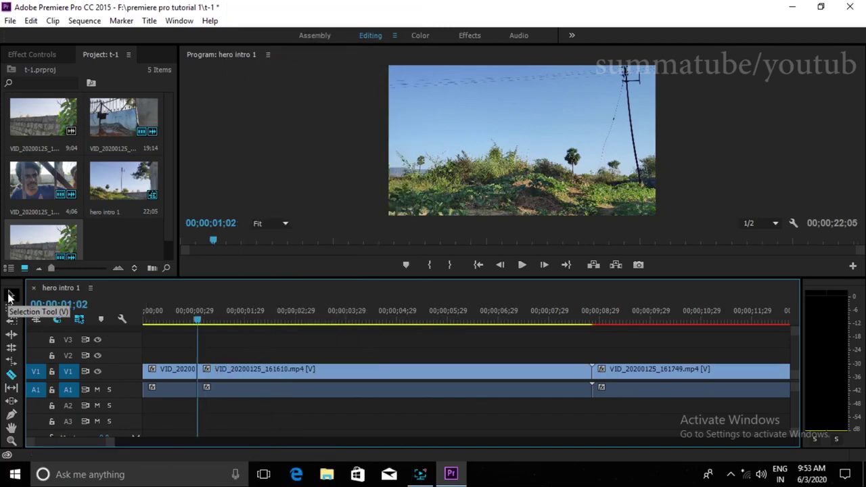
click(10, 296)
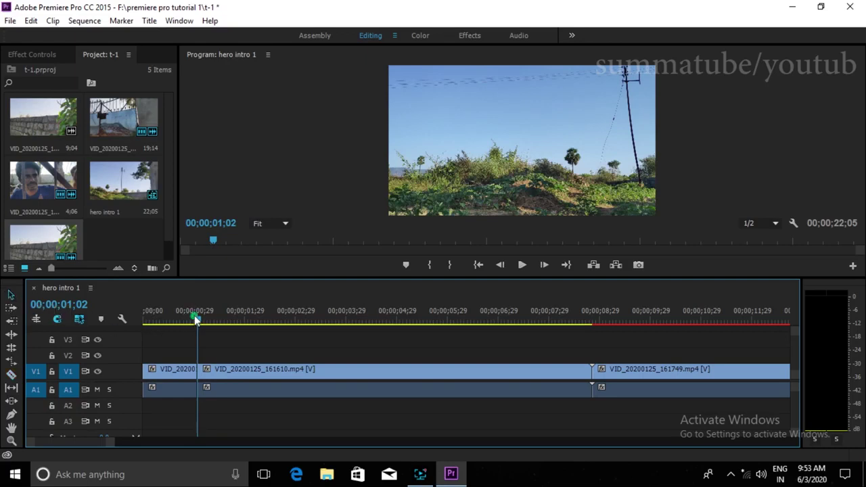
key(Home)
key(space)
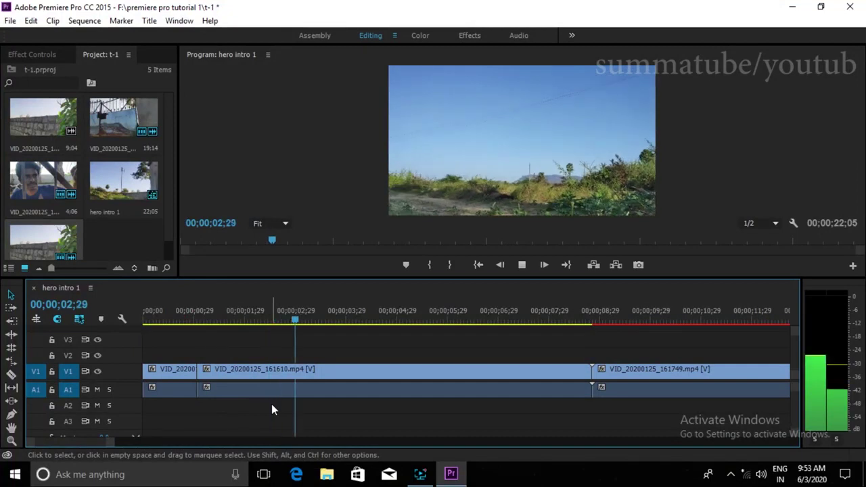
key(space)
Turn off Linked Selection and delete only the A1 audio of the longer VID_20200125_161610 piece.
click(160, 388)
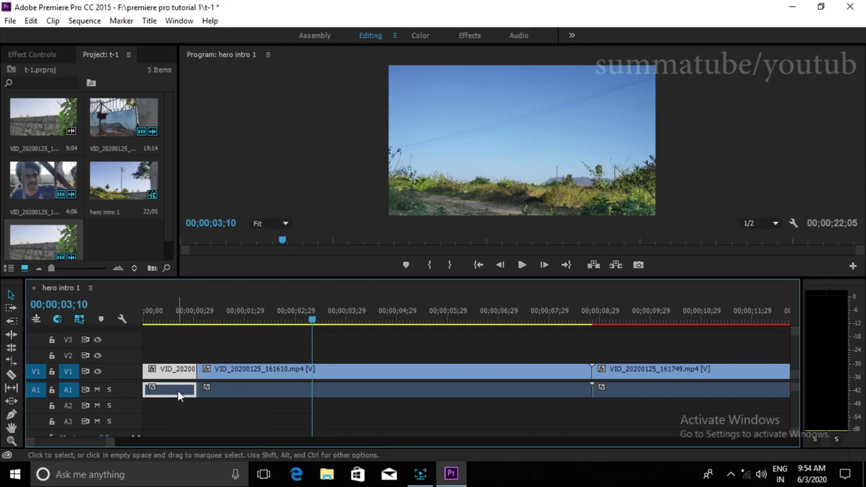
click(79, 320)
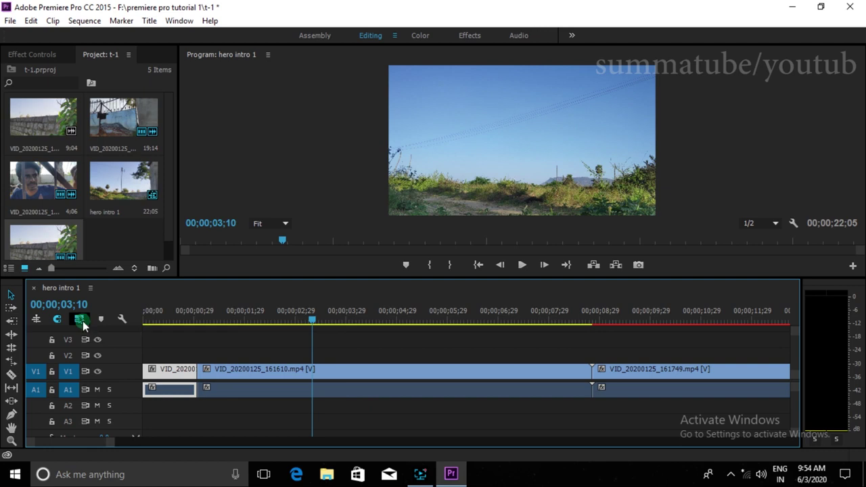
click(224, 415)
click(267, 366)
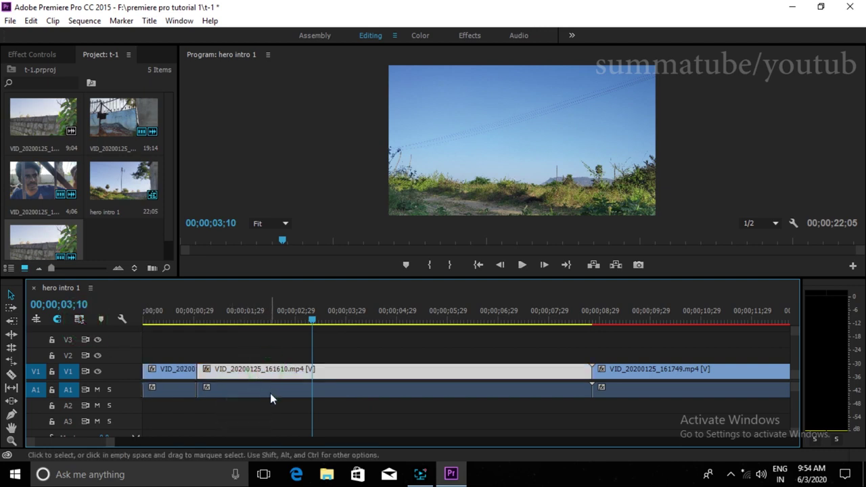
click(272, 390)
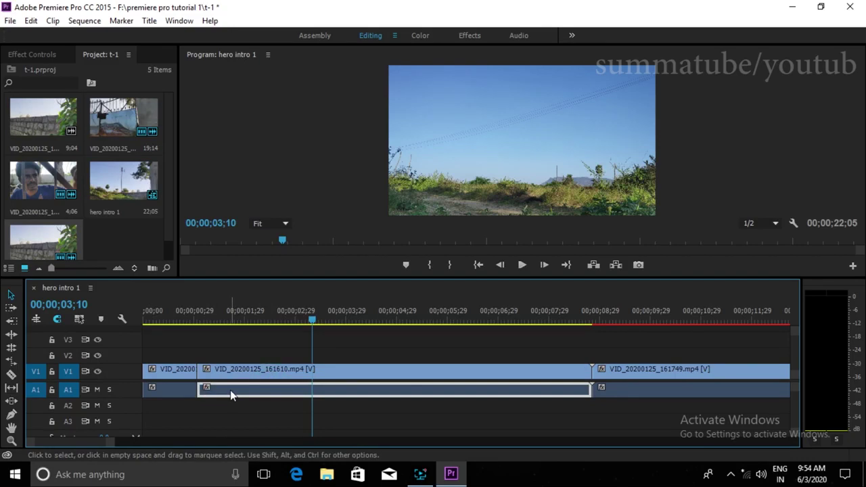
key(Delete)
Delete the A1 audio of the short first piece and of VID_20200125_161749, and play the sequence from its start.
click(170, 396)
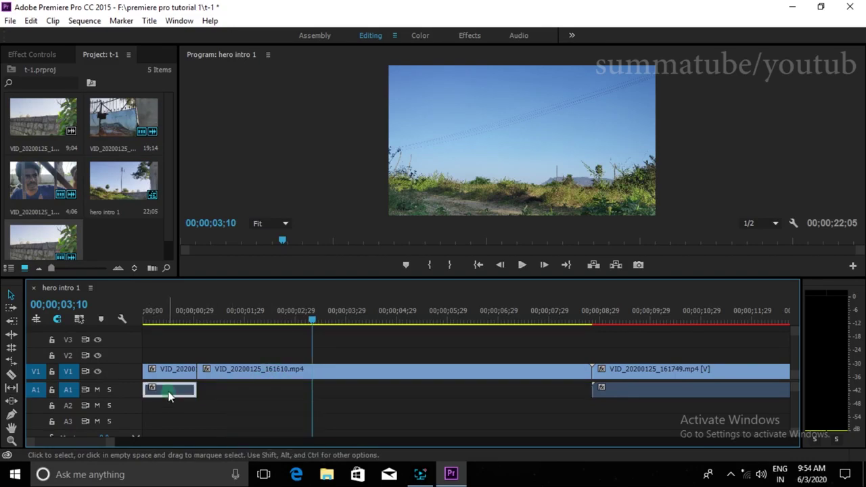
click(615, 390)
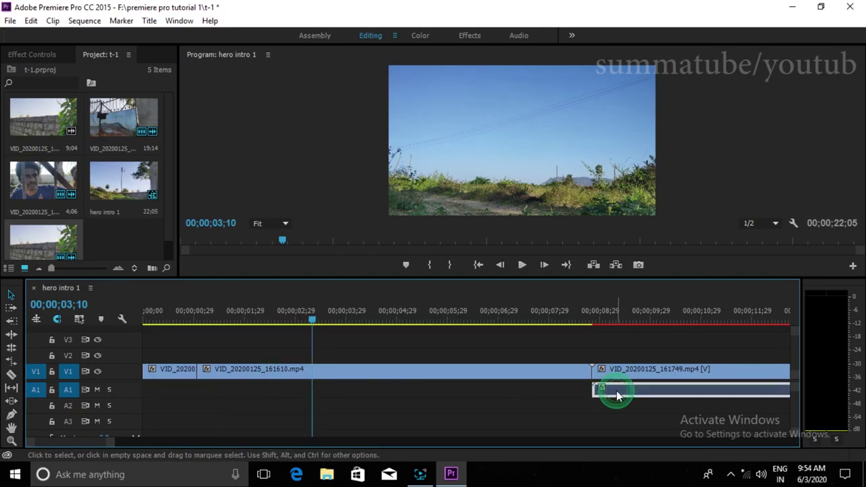
key(Delete)
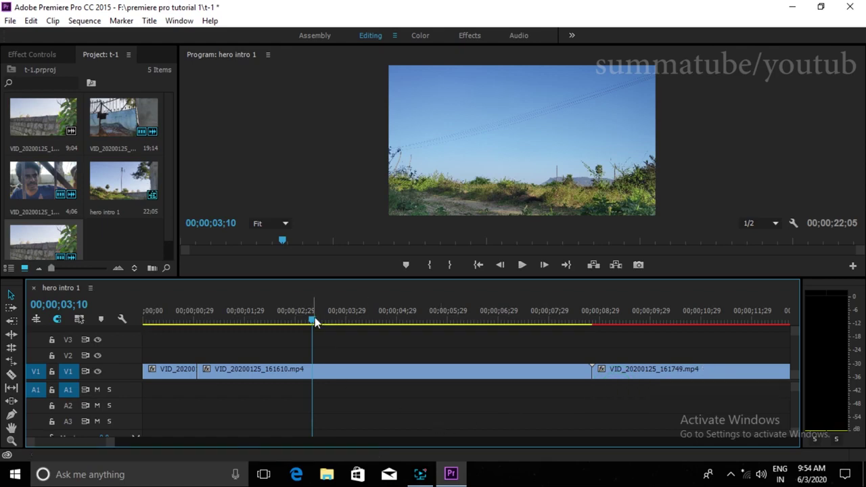
drag(315, 318, 142, 331)
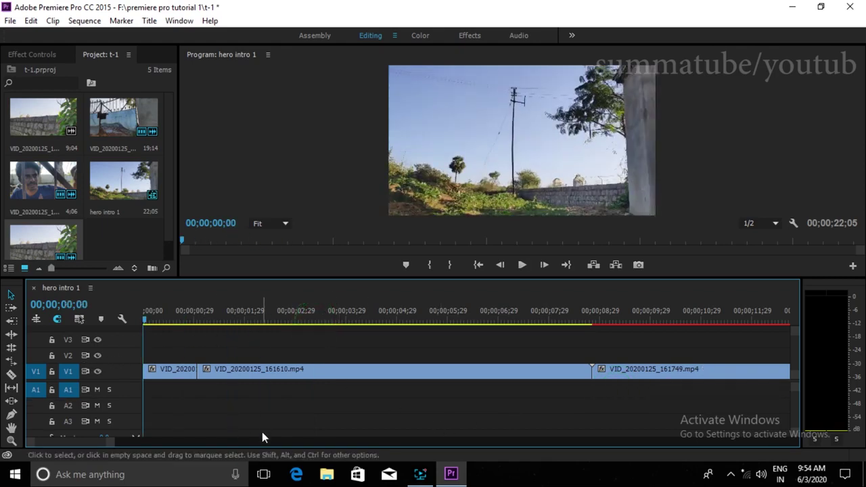
key(space)
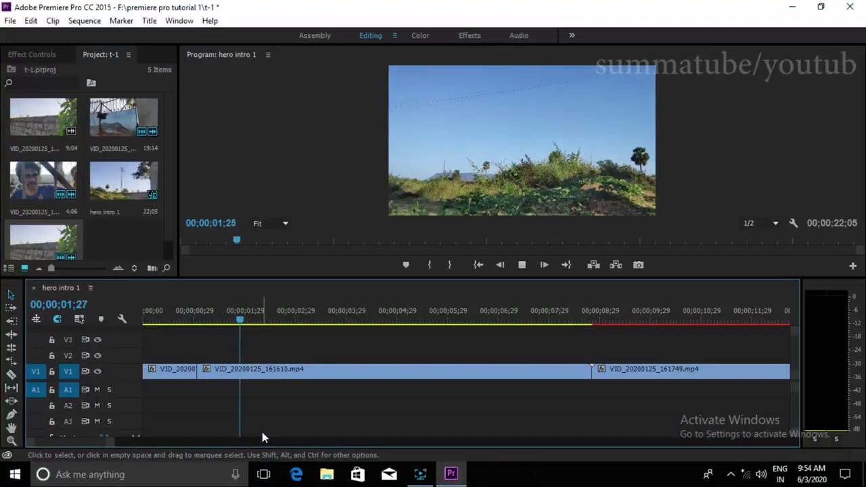
Delete the A1 audio of the last clip, VID_20200125_161817, keeping its video on V1.
key(minus)
key(minus)
key(minus)
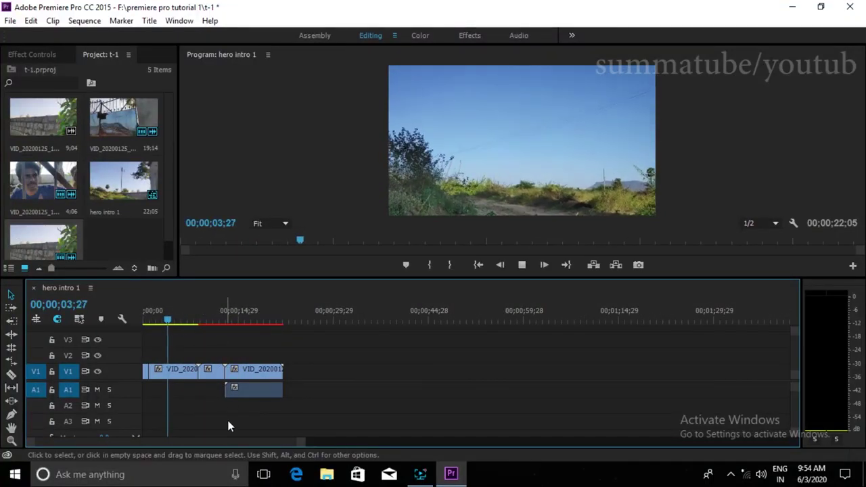
click(248, 392)
key(Delete)
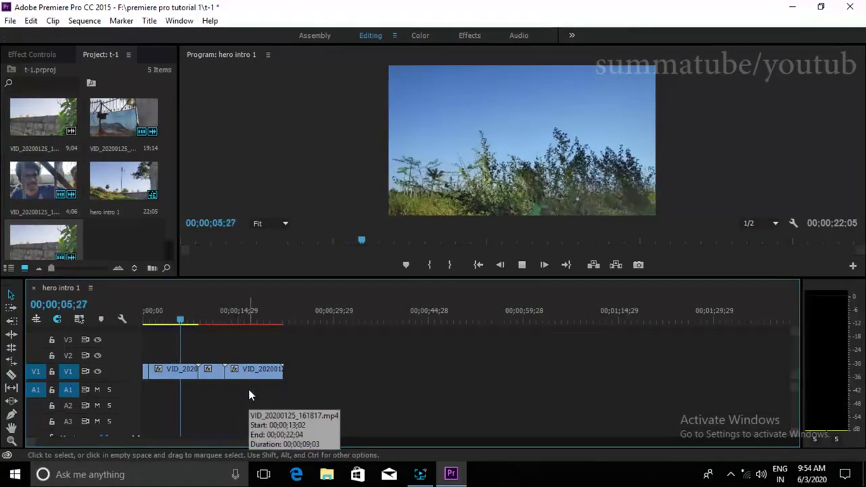
Delete the VID_20200125_161749 video from V1 and ripple delete the gap it leaves.
drag(189, 325, 215, 339)
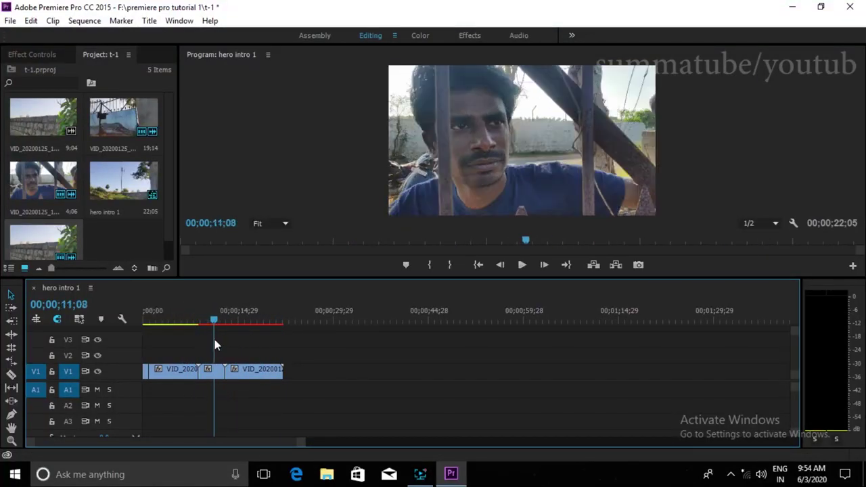
click(211, 372)
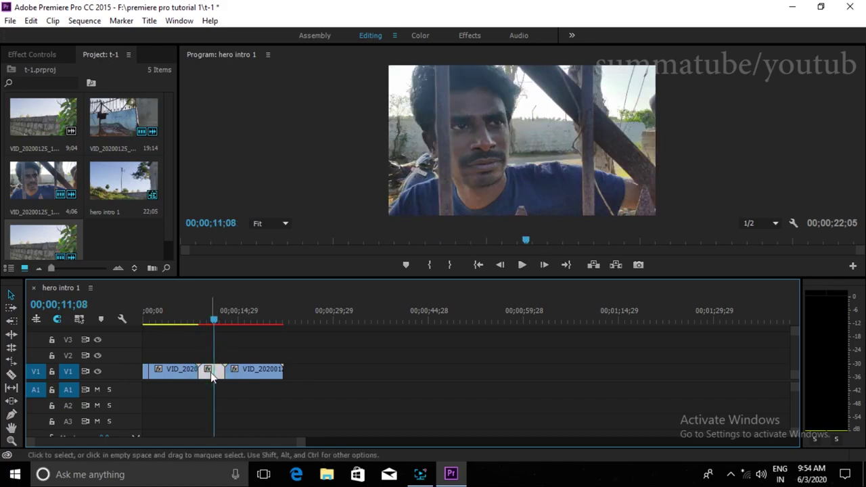
key(Delete)
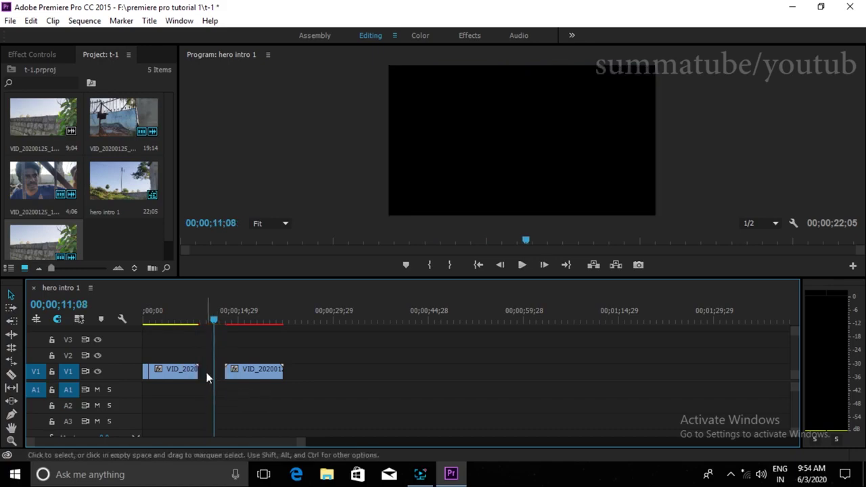
right_click(207, 377)
click(233, 382)
Scrub across the join between the last two clips and play the sequence from its start to review the edit.
click(198, 318)
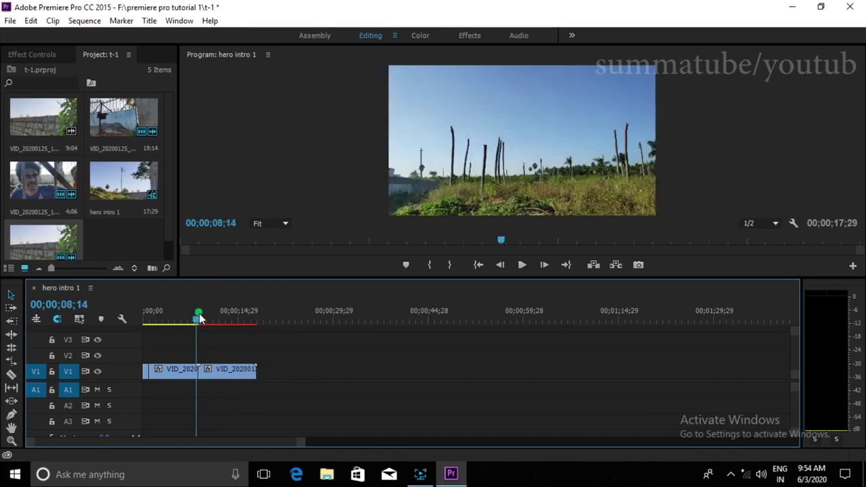
drag(200, 325, 234, 360)
key(Home)
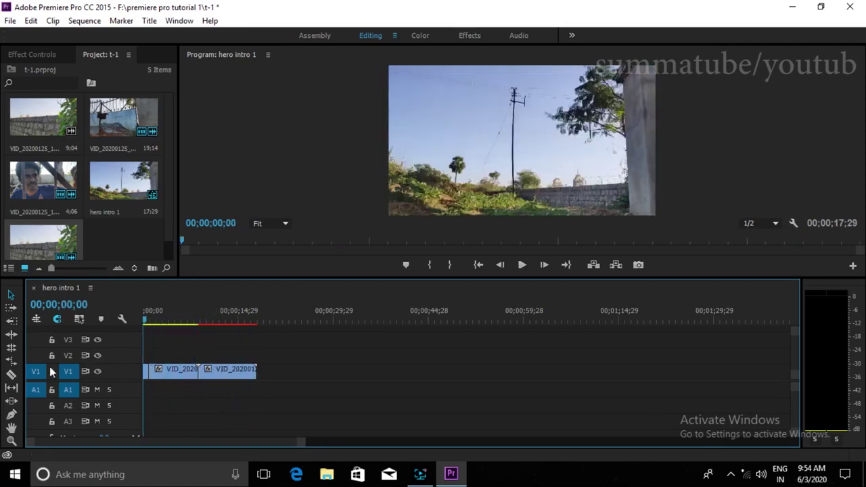
key(equal)
key(equal)
key(equal)
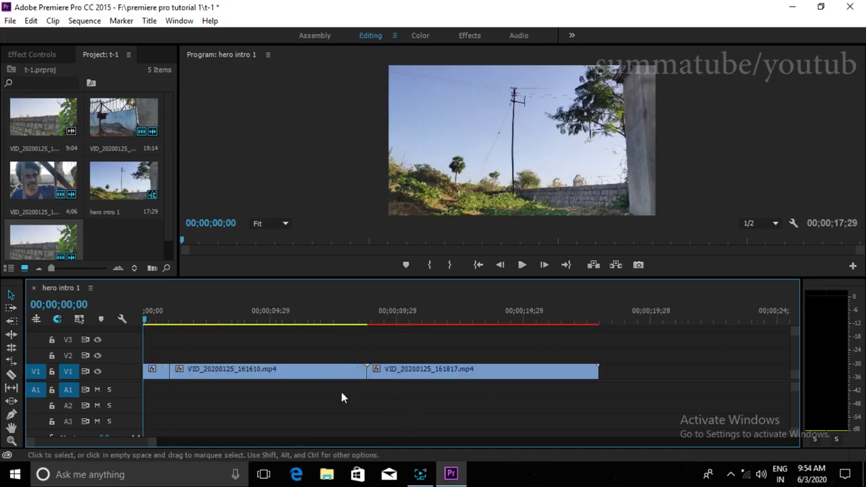
key(minus)
key(space)
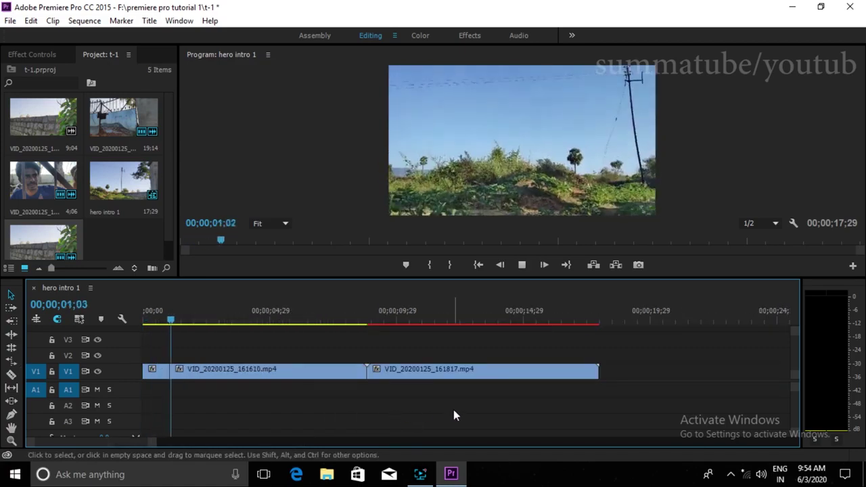
key(space)
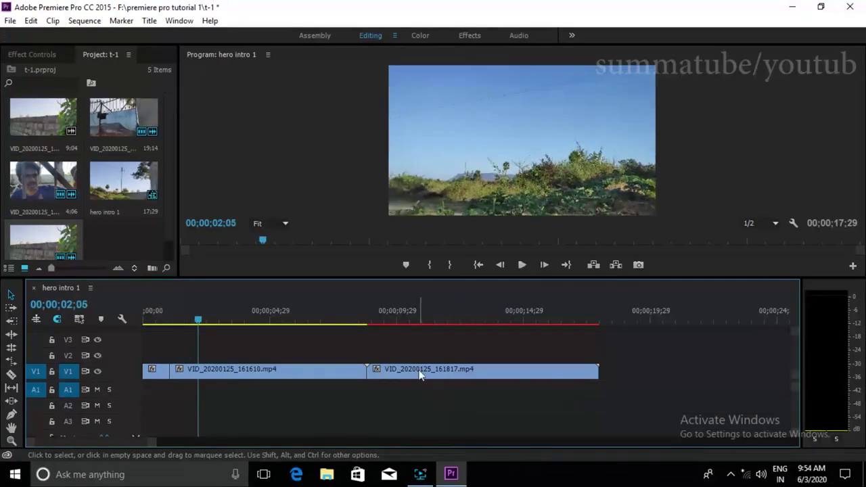
Delete the short first piece of VID_20200125_161610 from V1 and ripple delete the gap at the sequence start.
click(164, 370)
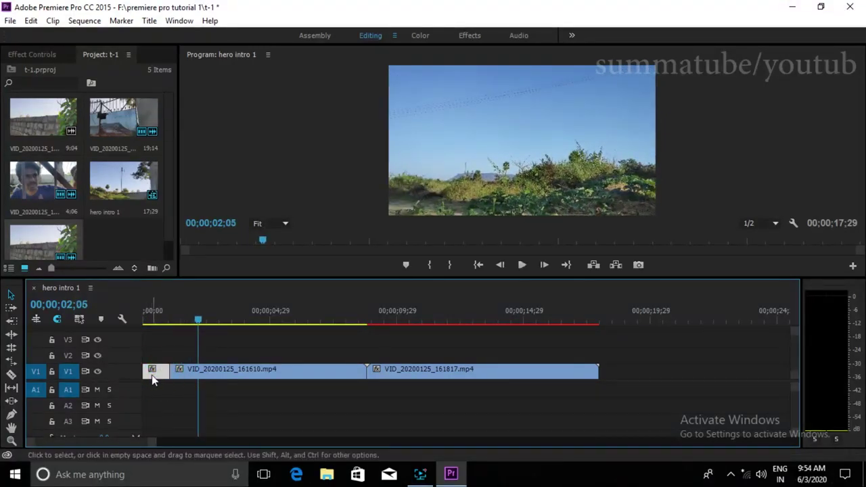
key(Delete)
right_click(151, 372)
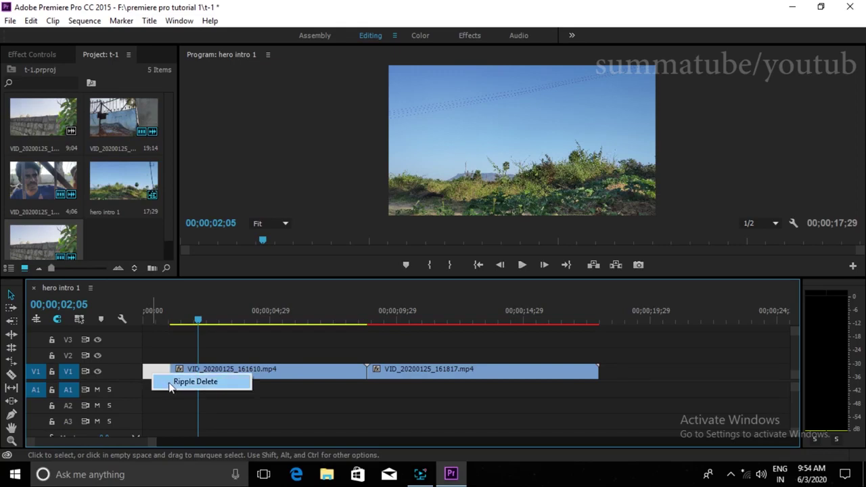
click(170, 381)
Play the sequence and step back to 00;00;11;02, before the person appears above the wall in VID_20200125_161817.
key(space)
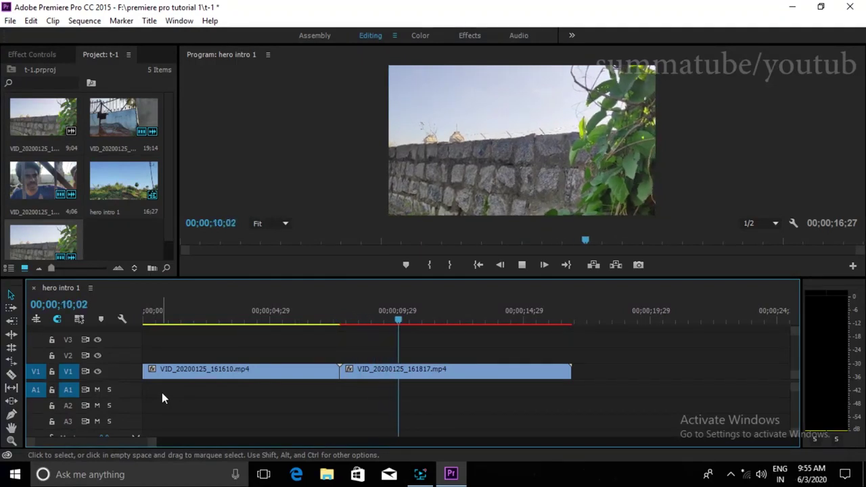
key(space)
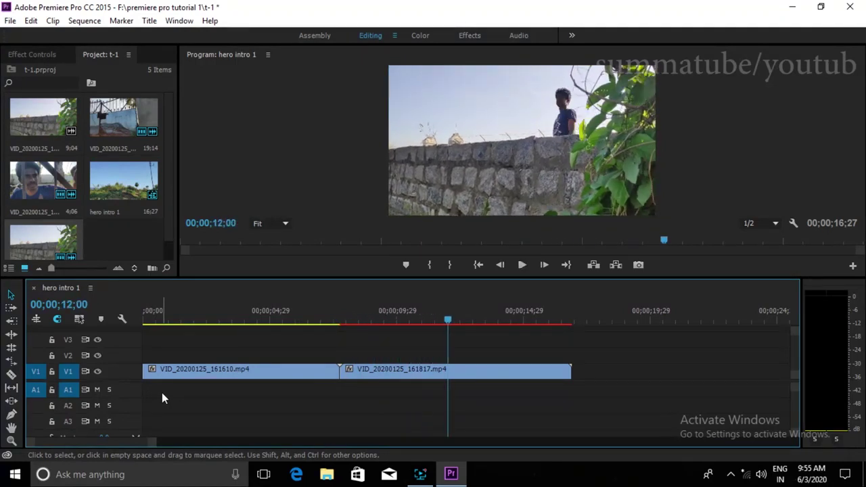
key(Left)
key(Left)
key(Left)
key(Left)
key(Left)
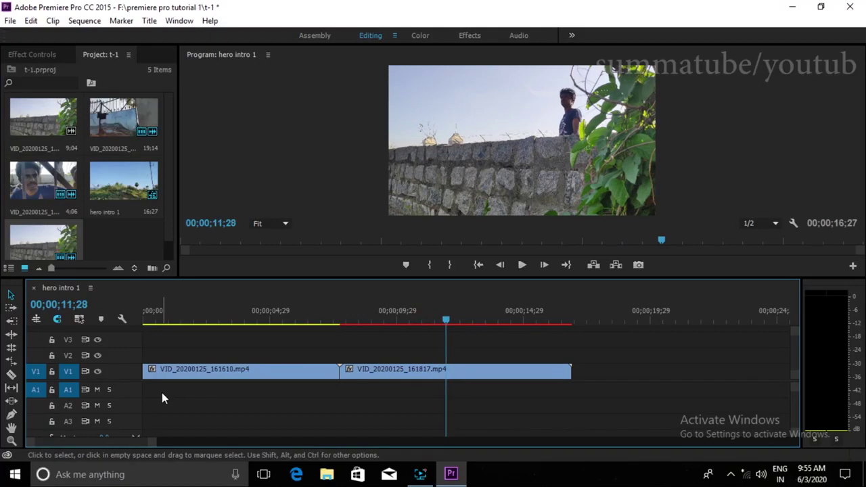
key(Left)
key(Left)
key(Left)
key(Left)
key(Left)
key(Left)
key(Left)
key(Left)
key(Left)
key(Left)
key(Left)
key(Left)
key(Left)
key(Left)
key(Left)
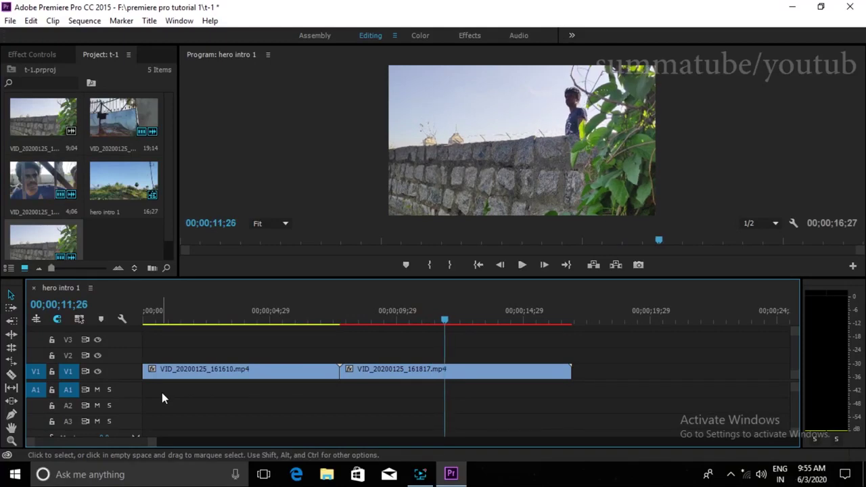
key(Left)
key(Left)
key(Left)
key(Left)
key(Left)
key(Left)
key(Left)
key(Left)
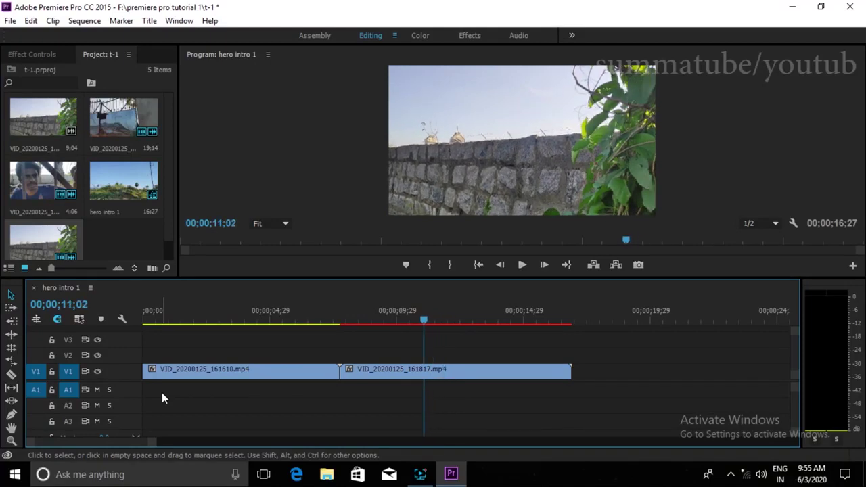
Find the frame just before the person appears above the wall and split VID_20200125_161817 on V1 at 00;00;11;05 with the Razor tool.
key(equal)
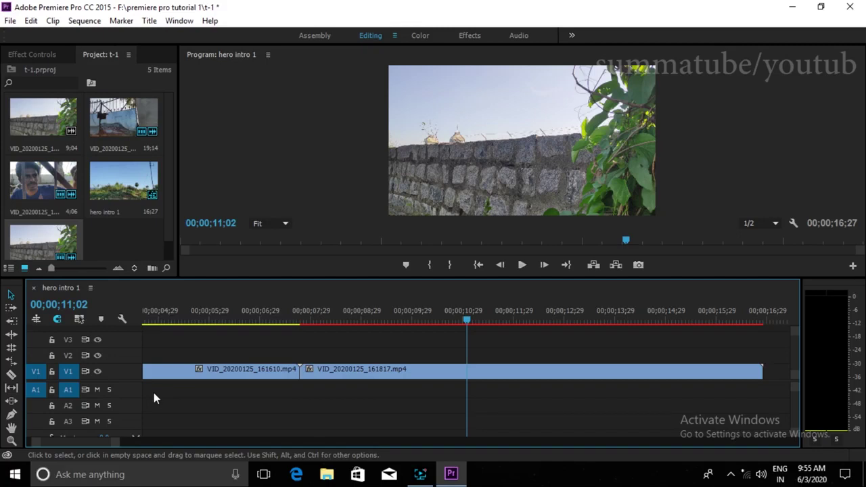
key(Right)
key(Right)
key(Right)
key(Right)
key(Right)
key(Right)
key(Right)
key(Right)
key(Right)
key(Right)
key(Right)
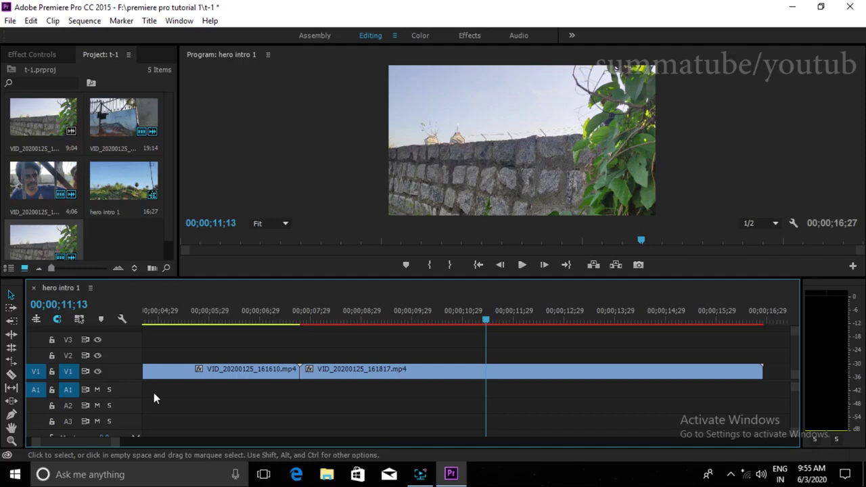
key(Right)
key(Right)
key(Right)
key(Right)
key(Right)
key(Right)
key(Right)
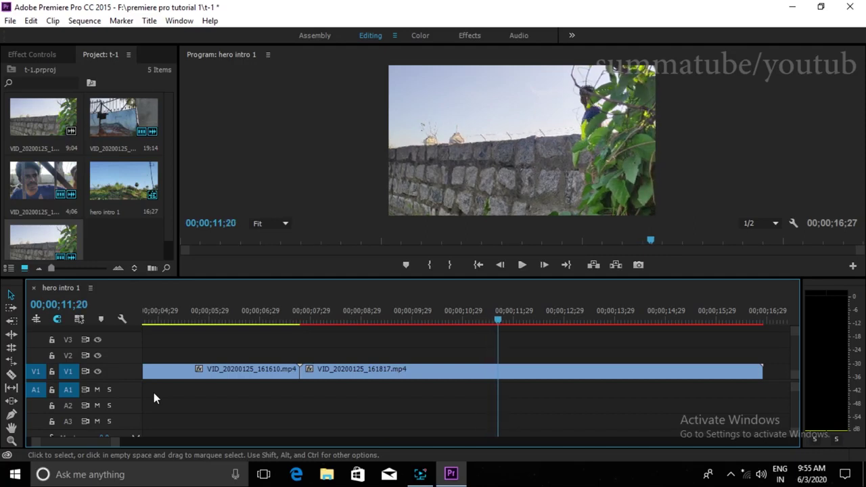
key(Left)
key(Left)
key(Left)
key(Left)
key(Left)
key(Left)
key(Left)
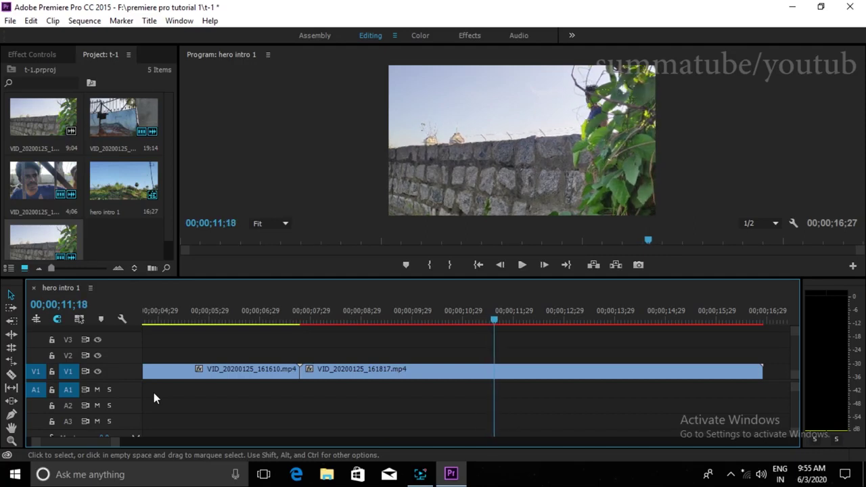
key(Left)
key(Left)
key(Left)
key(Left)
key(Left)
key(Left)
key(Left)
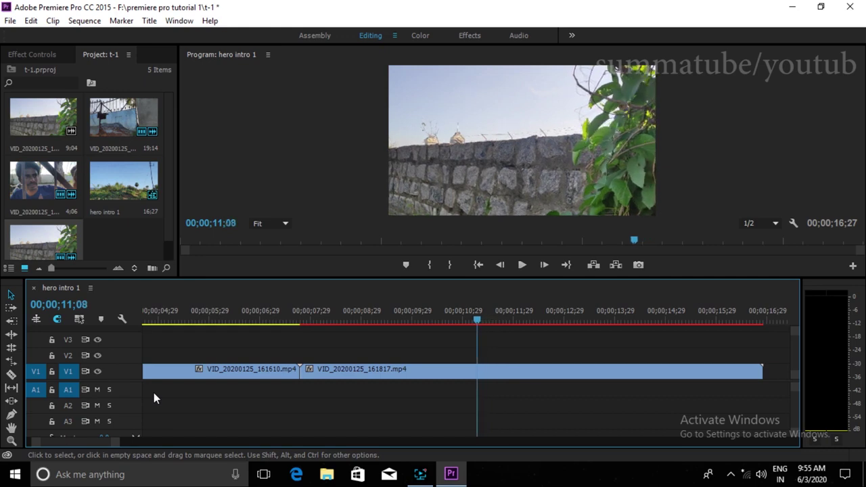
key(Left)
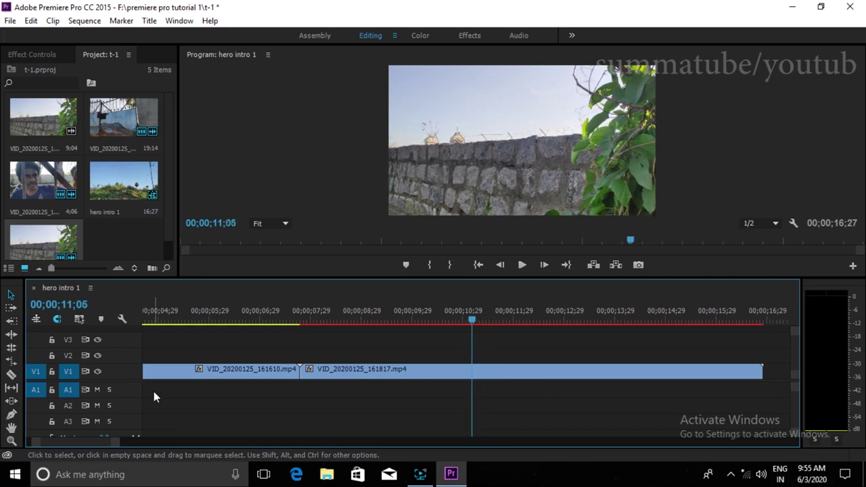
key(c)
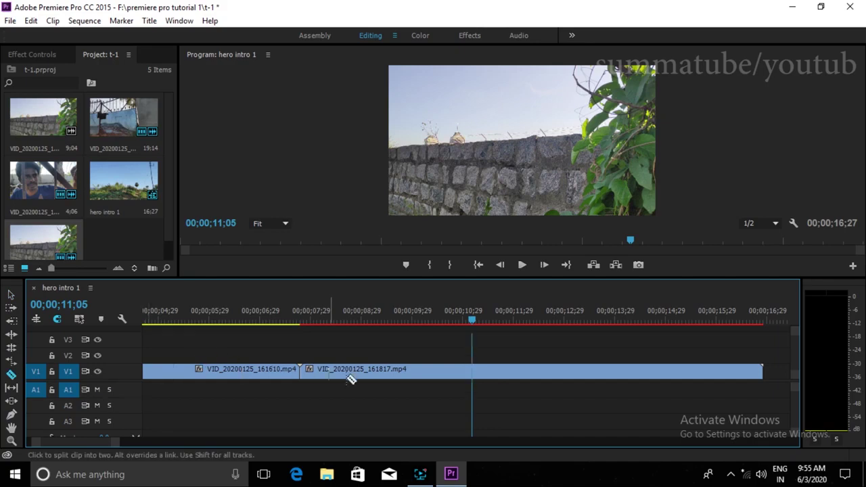
click(473, 376)
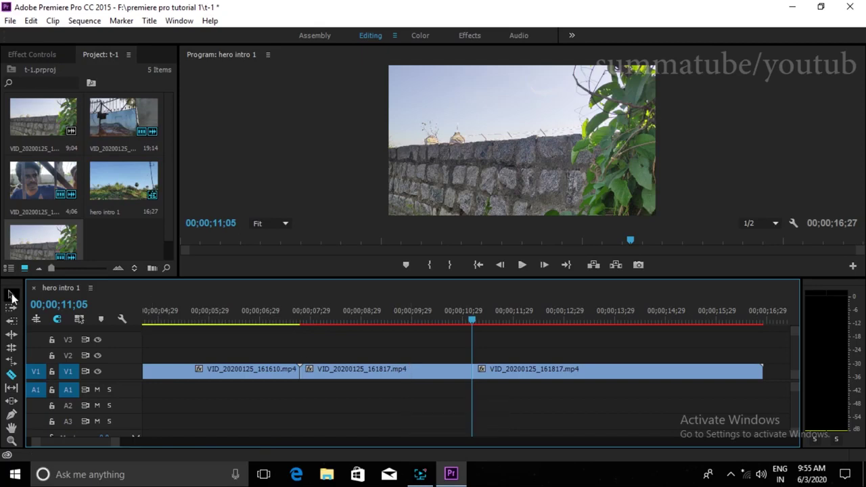
Ripple delete the first piece of VID_20200125_161817 and play from 00;00;07;00 across the new join to review it.
right_click(407, 377)
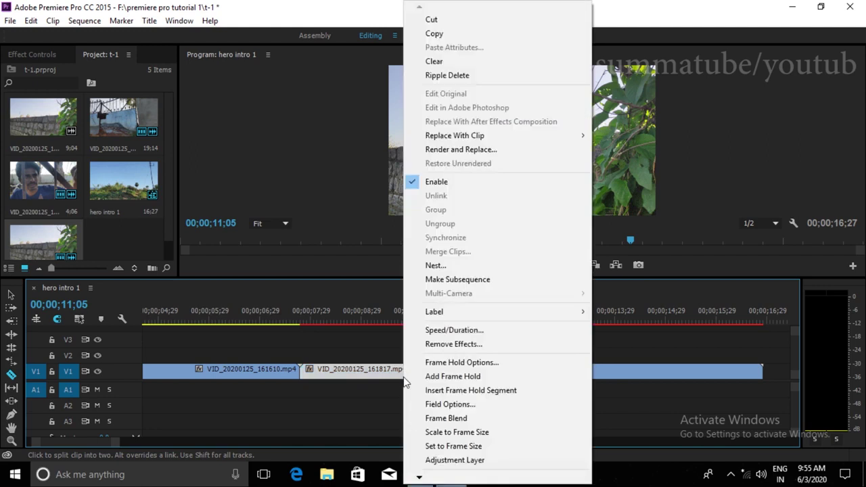
click(446, 75)
click(261, 314)
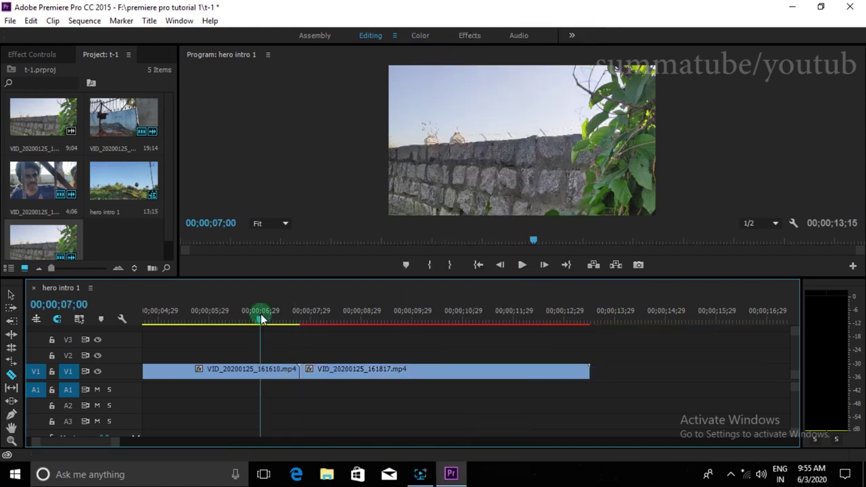
key(space)
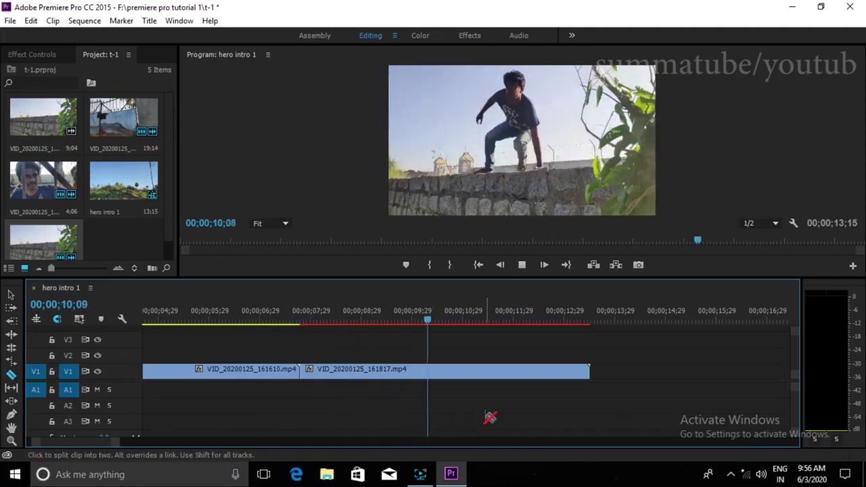
key(space)
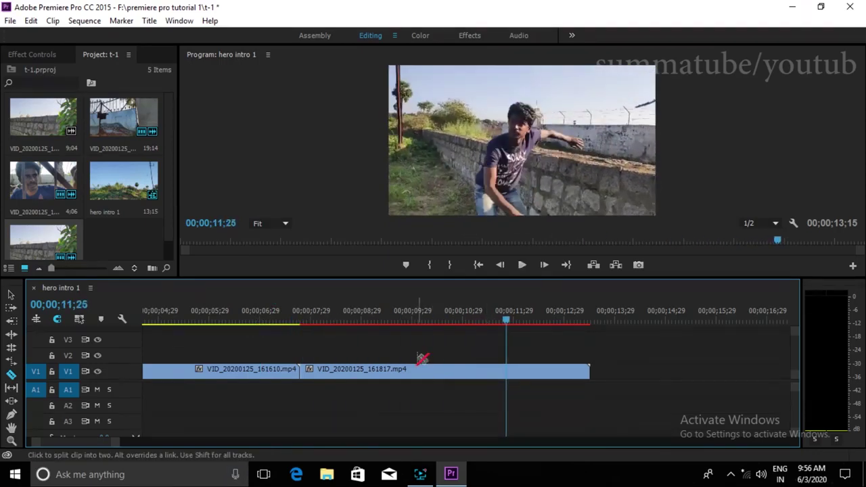
Split VID_20200125_161817 at 00;00;10;07 and again about half a second further on, isolating a short middle piece.
drag(440, 320, 423, 320)
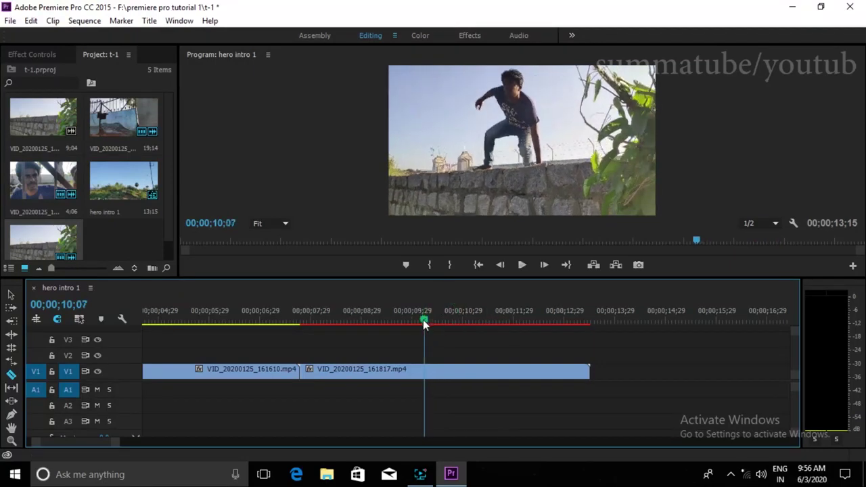
click(426, 370)
key(space)
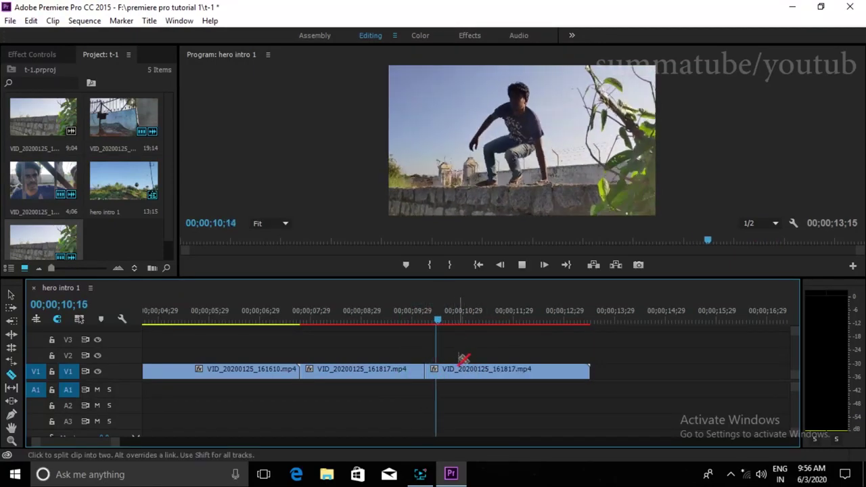
key(space)
click(451, 369)
Ripple delete the short middle piece of VID_20200125_161817 and play from 00;00;09;06 across the cut to review it.
right_click(436, 376)
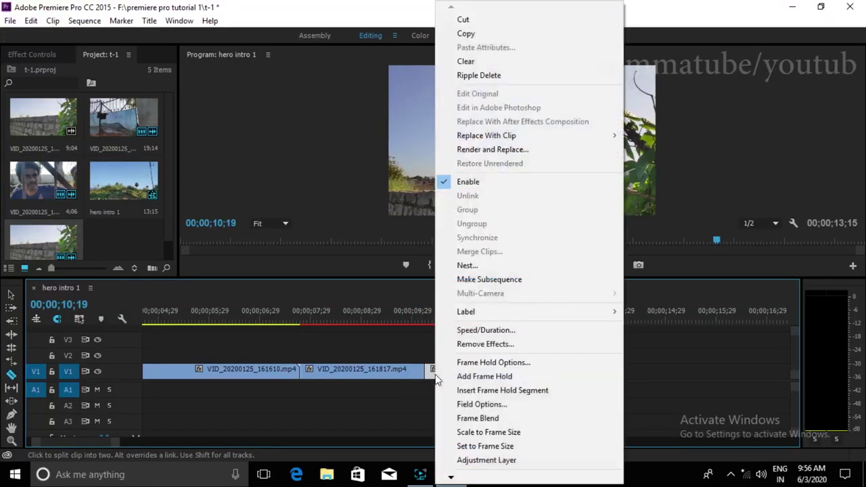
click(482, 75)
click(375, 318)
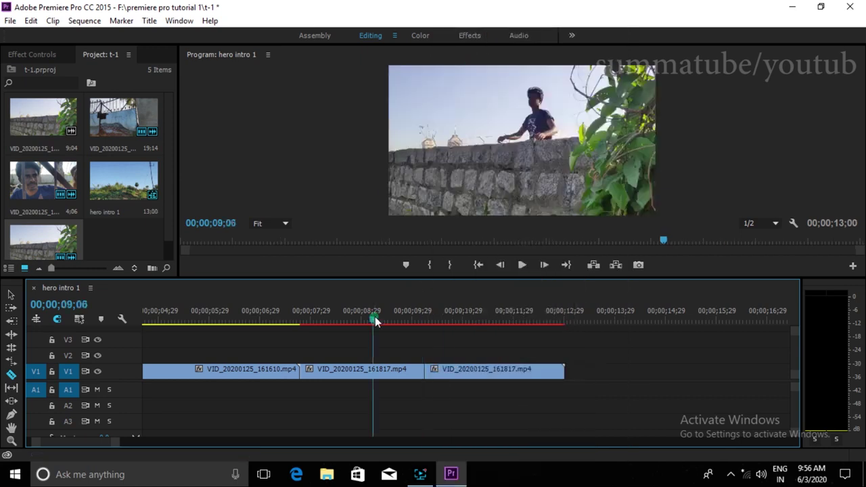
key(space)
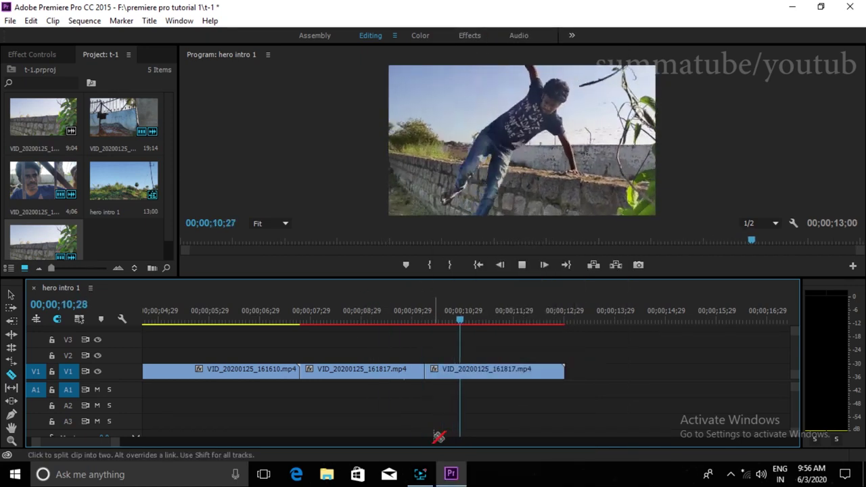
key(space)
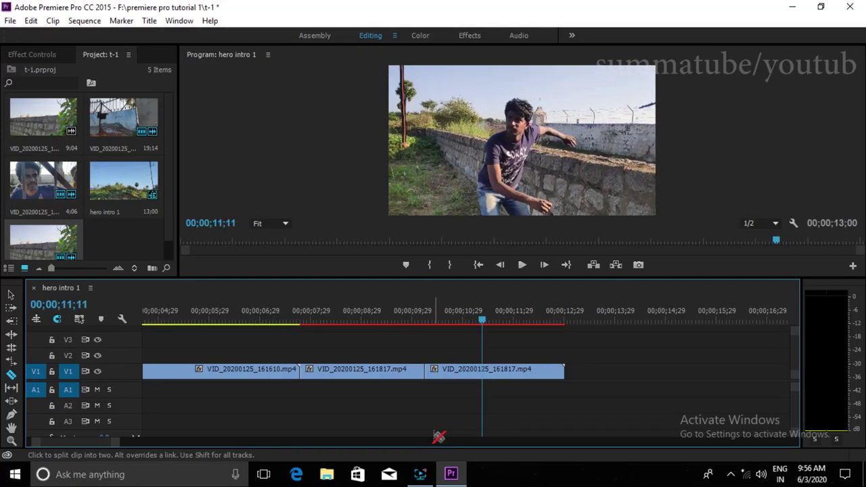
Return the playhead edit by edit to the start of the hero intro 1 sequence.
key(minus)
key(minus)
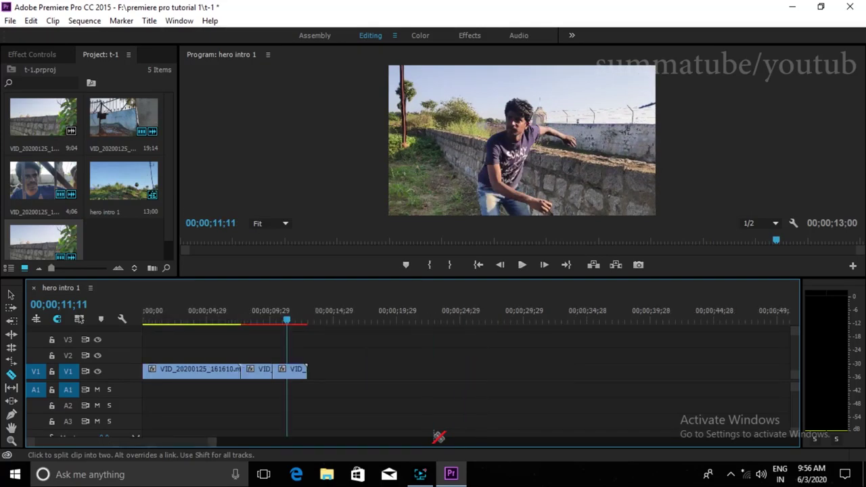
key(Up)
key(Up)
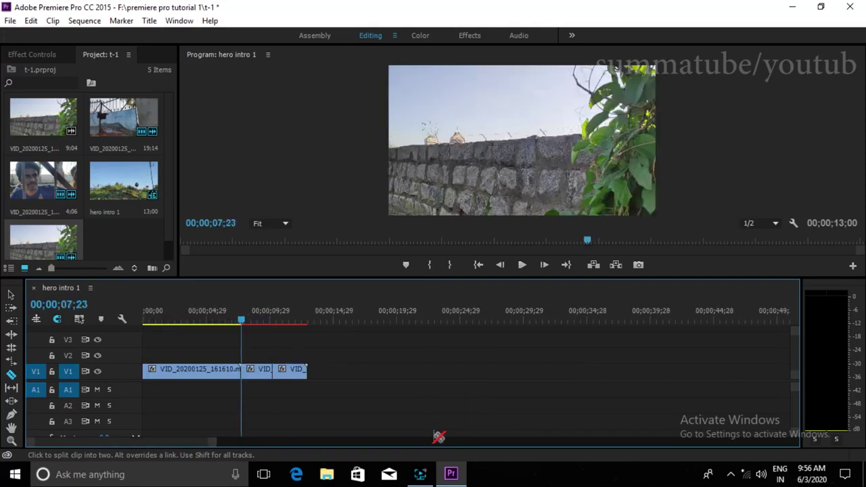
key(Up)
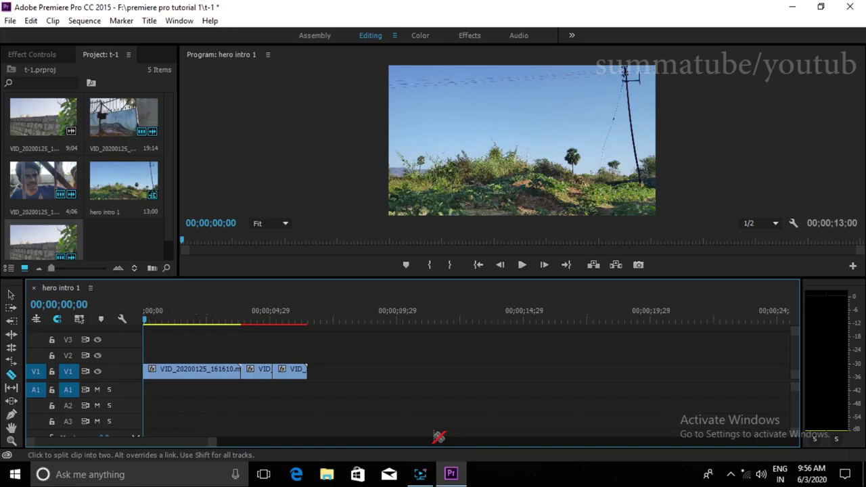
key(equal)
key(equal)
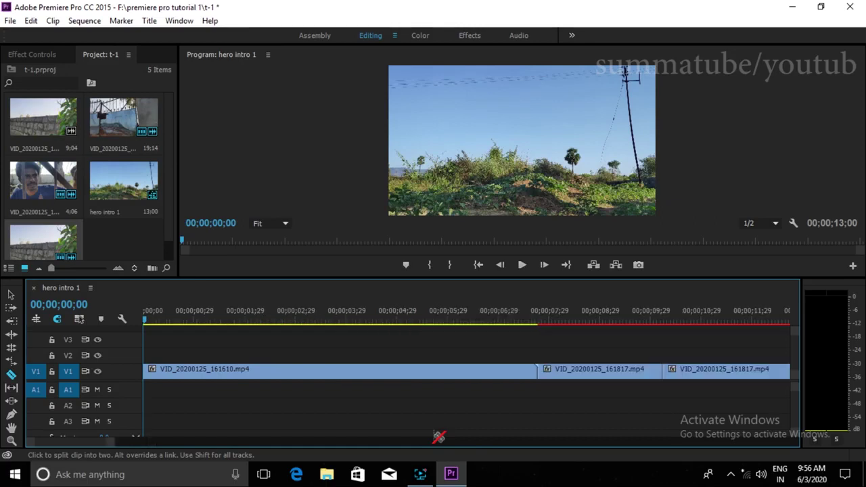
key(equal)
key(minus)
key(minus)
key(minus)
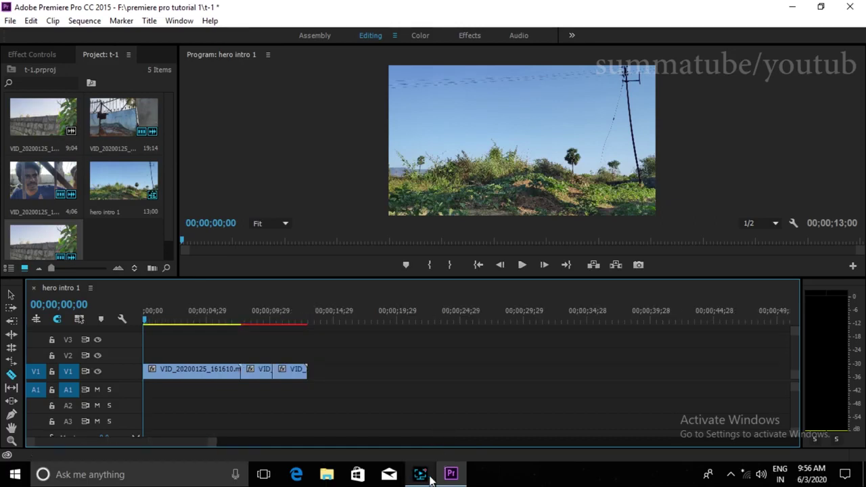
mouse_move(426, 476)
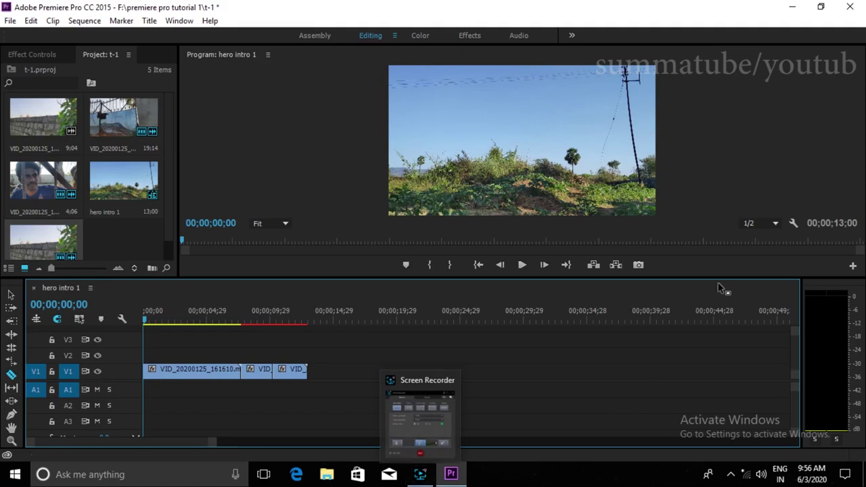